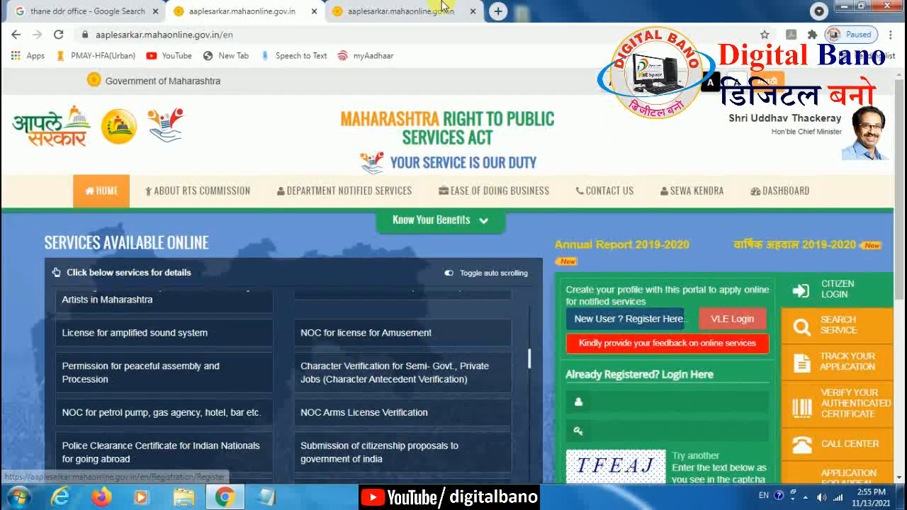
# Step: In the logged-in Aaple Sarkar portal, open Department of Co-Operation Marketing and Textiles and proceed with the Money Lending License Issuance sub-department
pyautogui.click(398, 11)
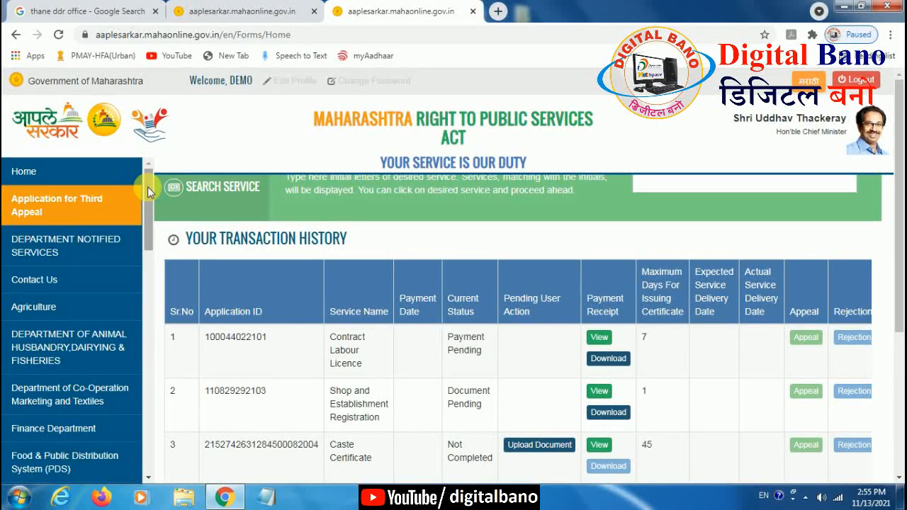
pyautogui.moveTo(147, 186); pyautogui.dragTo(141, 218)
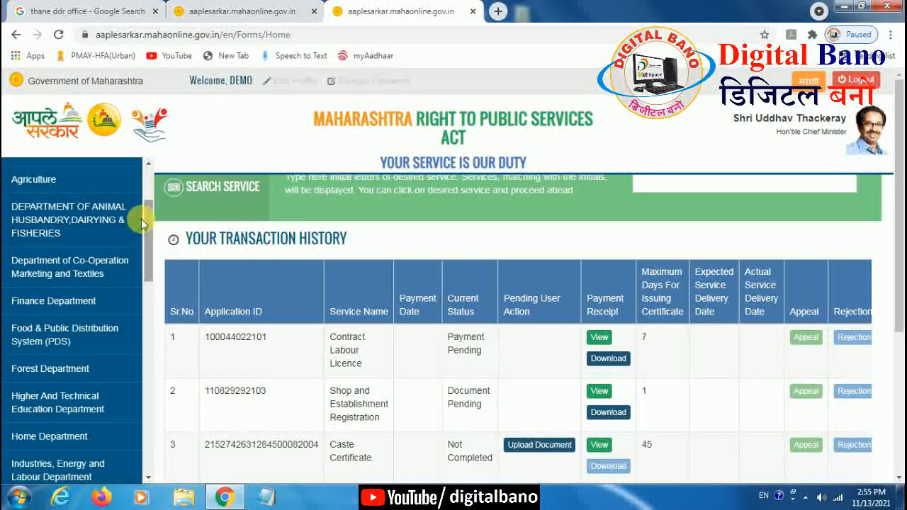
pyautogui.click(87, 274)
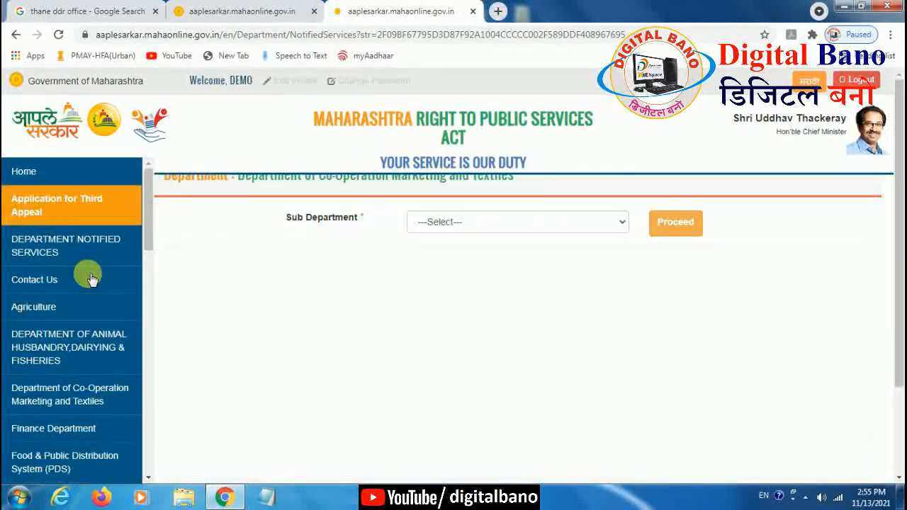
pyautogui.click(497, 222)
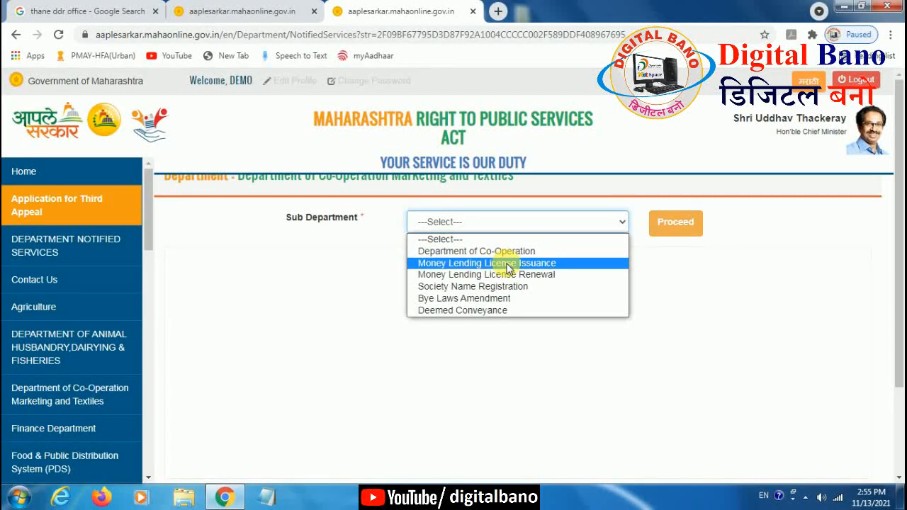
pyautogui.click(575, 265)
pyautogui.click(672, 227)
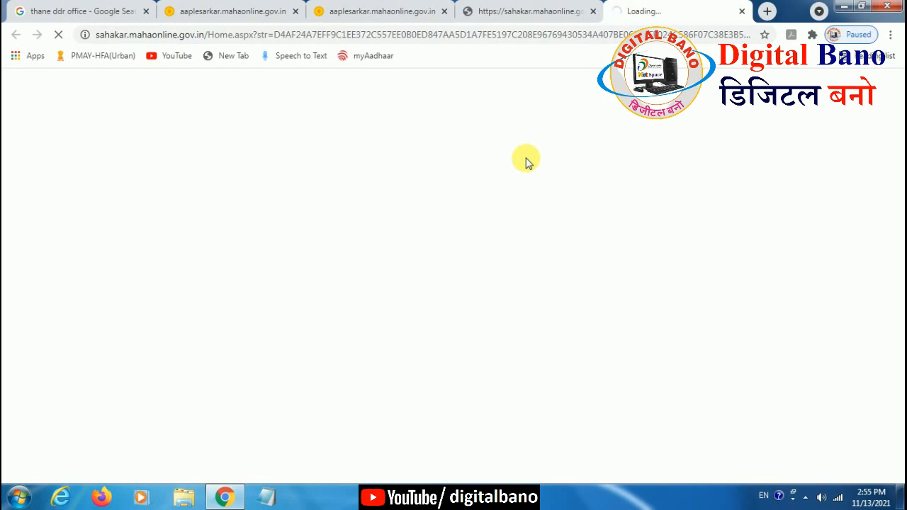
# Step: Close the duplicate sahakar page and open the Apply for Money Lending License form under Money Lender
pyautogui.click(531, 12)
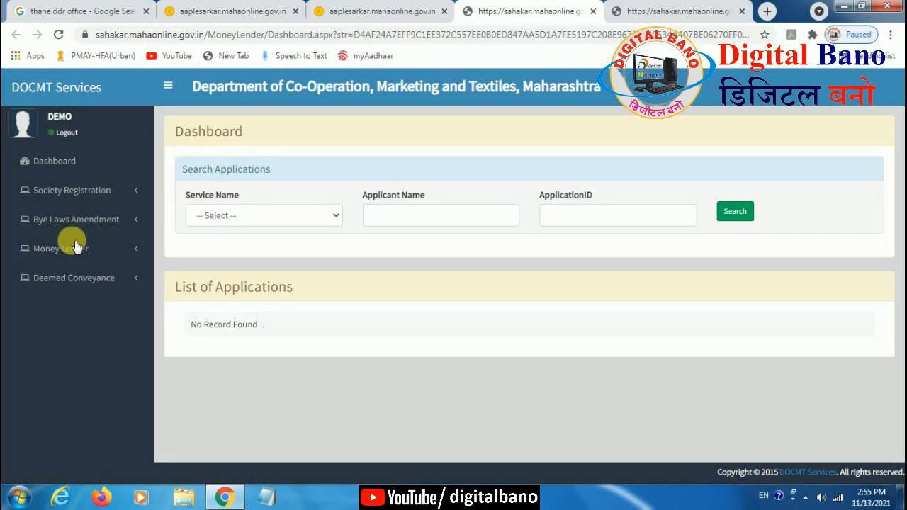
pyautogui.click(742, 10)
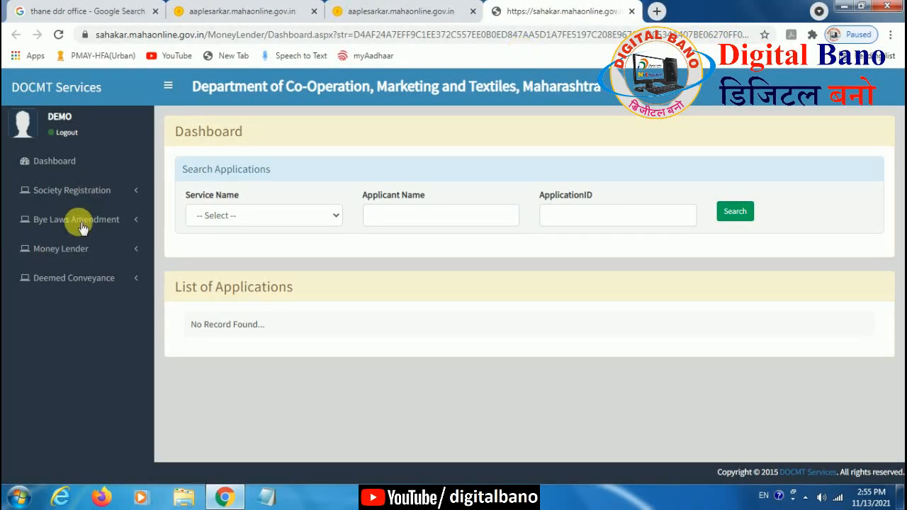
pyautogui.click(80, 249)
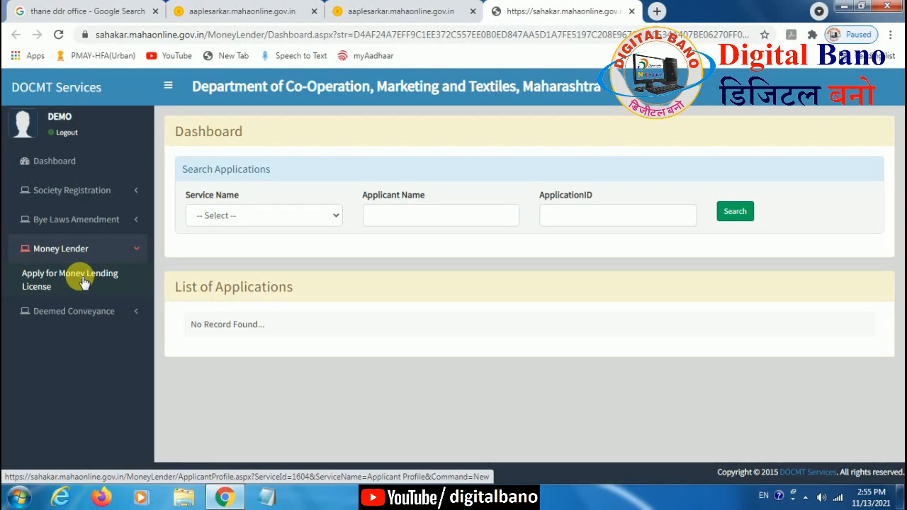
pyautogui.click(83, 281)
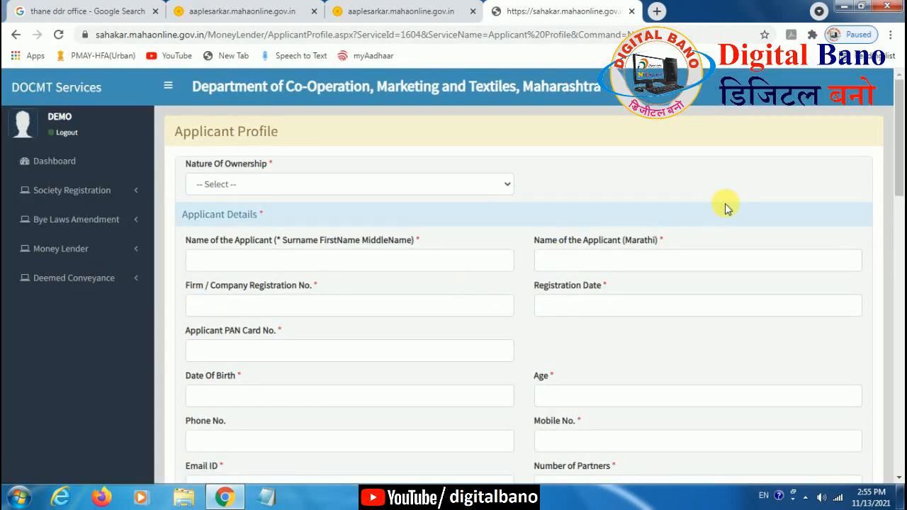
# Step: Set the applicant's nature of ownership to Individual and view the Date Of Birth calendar without picking a date
pyautogui.click(349, 186)
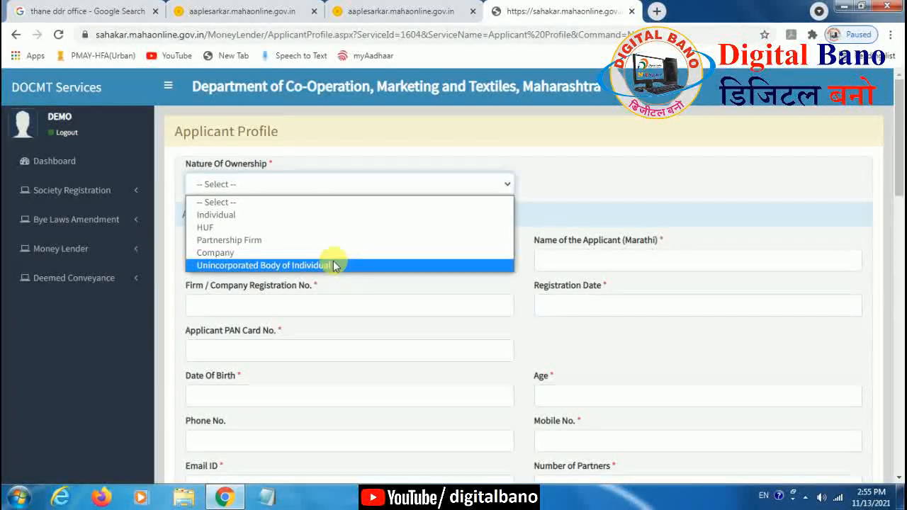
pyautogui.click(284, 215)
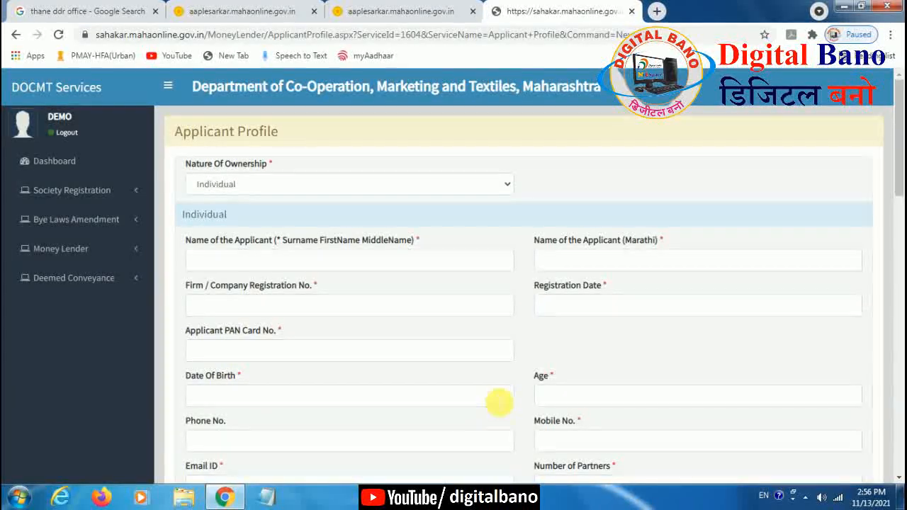
pyautogui.click(452, 401)
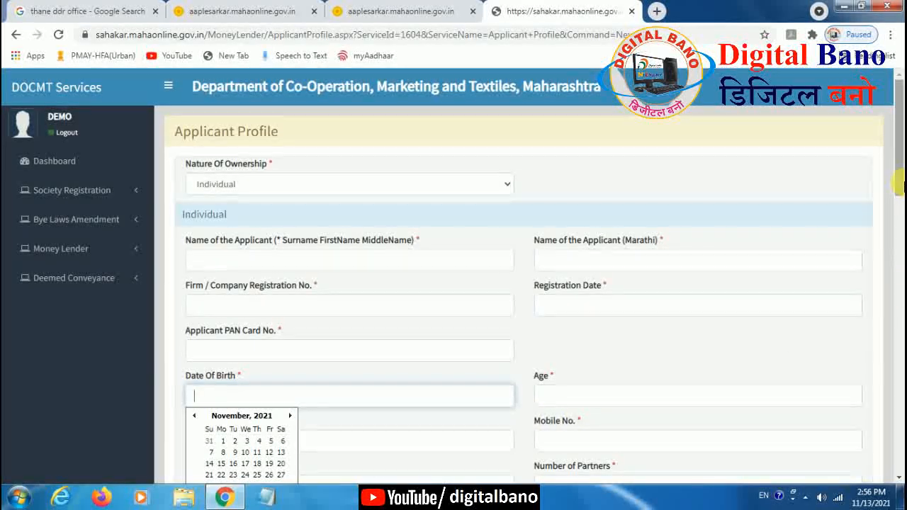
pyautogui.scroll(-1, 899, 234)
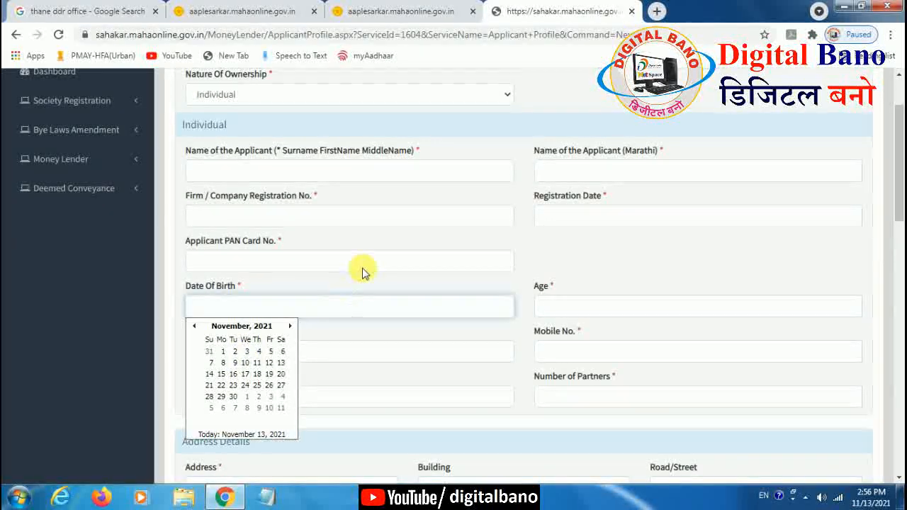
pyautogui.click(622, 238)
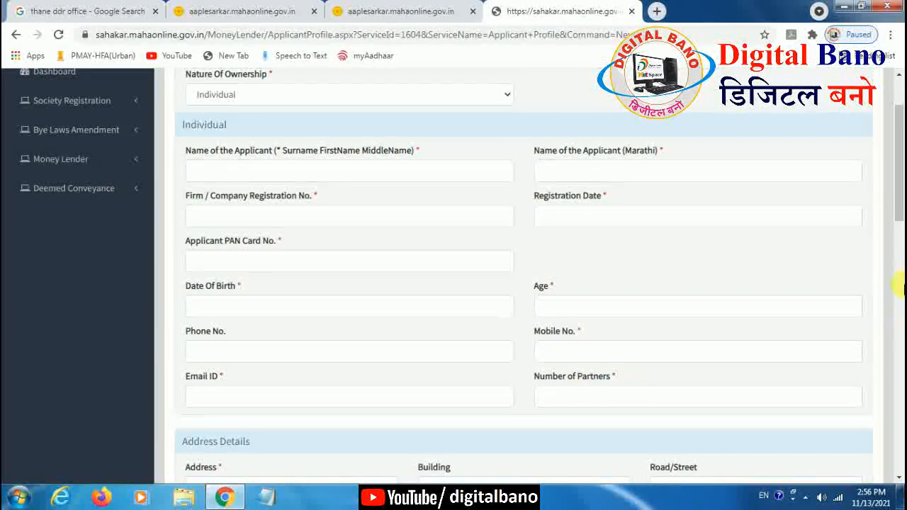
# Step: Answer No to whether money lending is the applicant's sole business, profession or calling under Other Information
pyautogui.moveTo(899, 211); pyautogui.dragTo(900, 279)
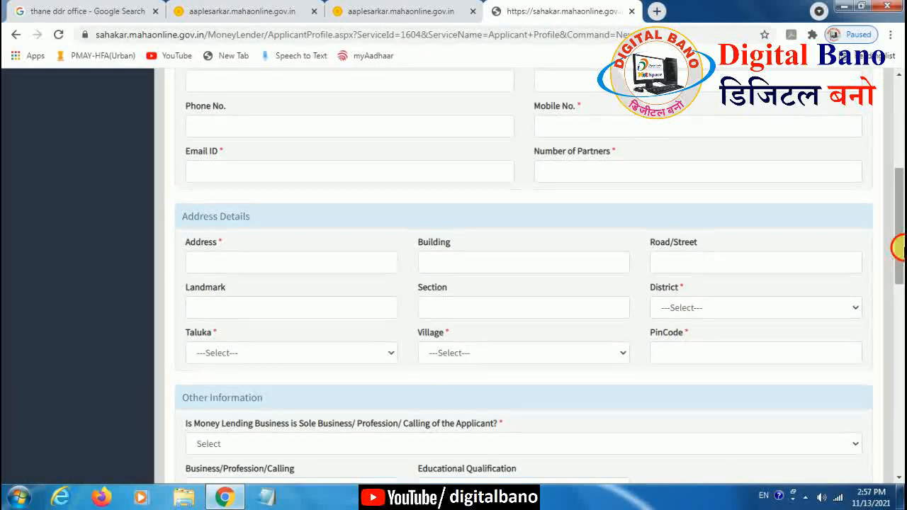
pyautogui.moveTo(899, 243); pyautogui.dragTo(899, 278)
pyautogui.scroll(-2, 898, 278)
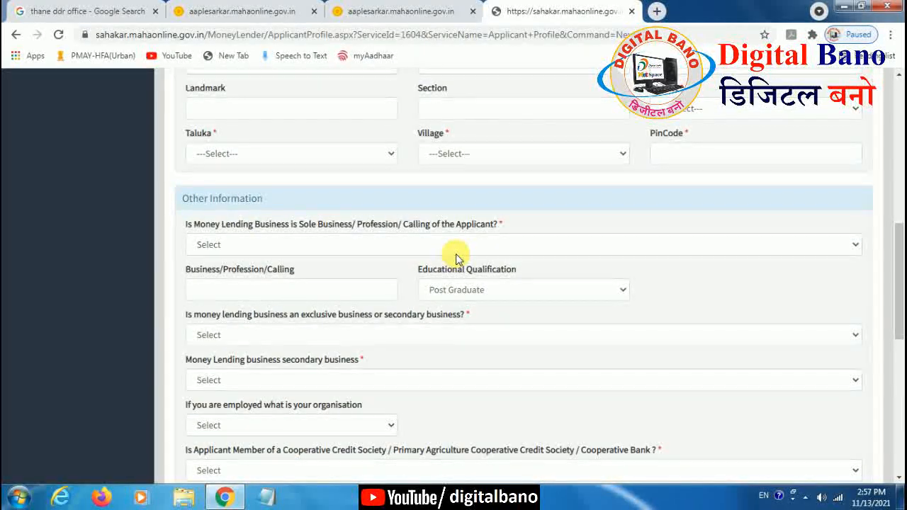
pyautogui.click(397, 248)
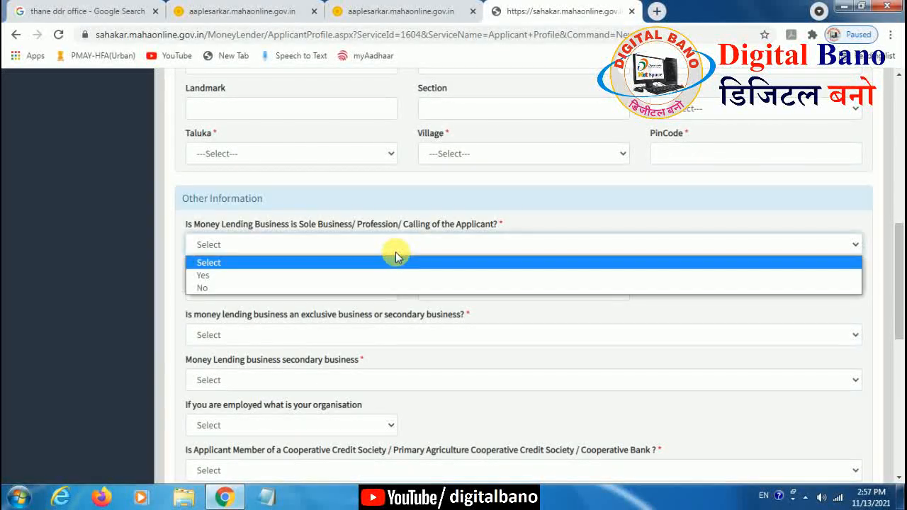
pyautogui.click(283, 291)
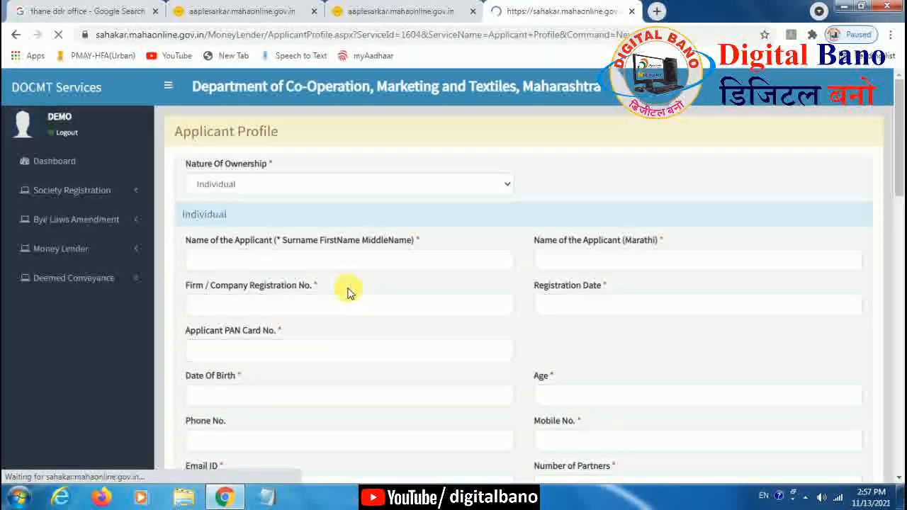
# Step: Change the answer on money lending being the applicant's sole business, profession or calling to Yes
pyautogui.moveTo(898, 273); pyautogui.dragTo(898, 302)
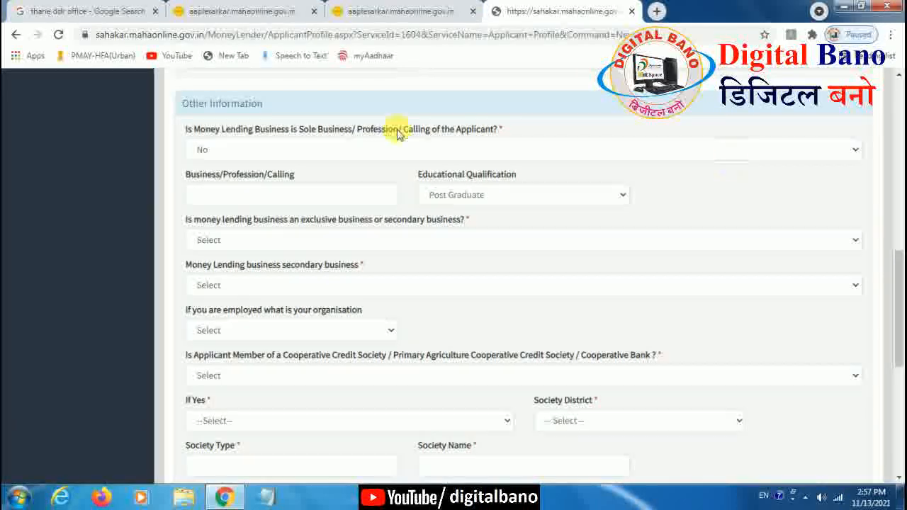
pyautogui.click(276, 149)
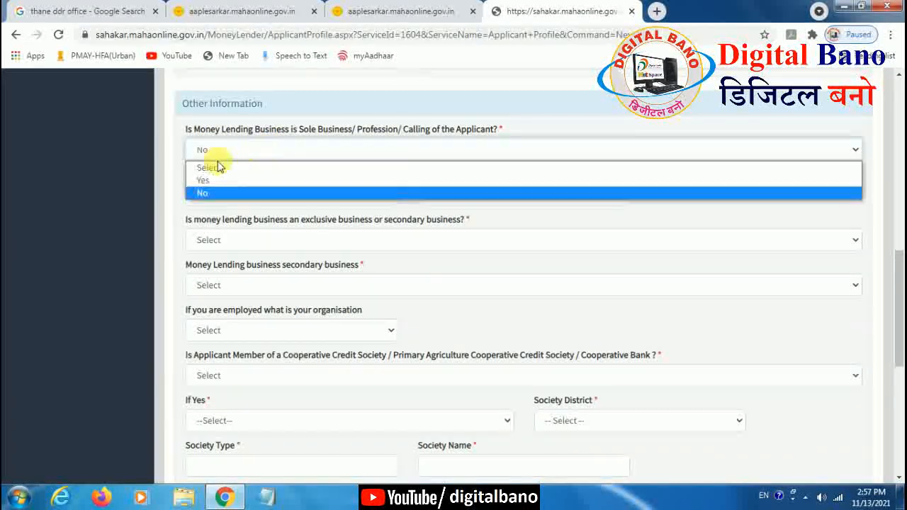
pyautogui.click(218, 182)
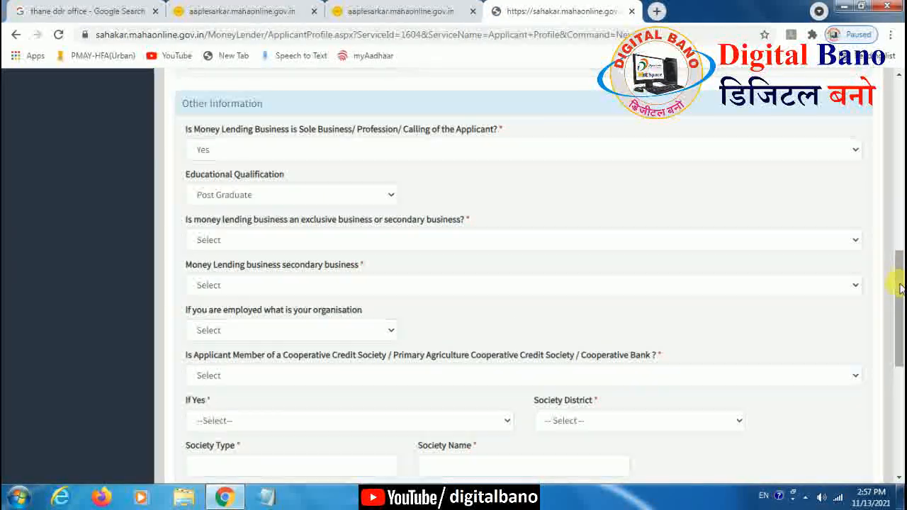
# Step: Review the available choices for educational qualification, exclusive or secondary business, and the type of secondary business without changing them
pyautogui.click(317, 198)
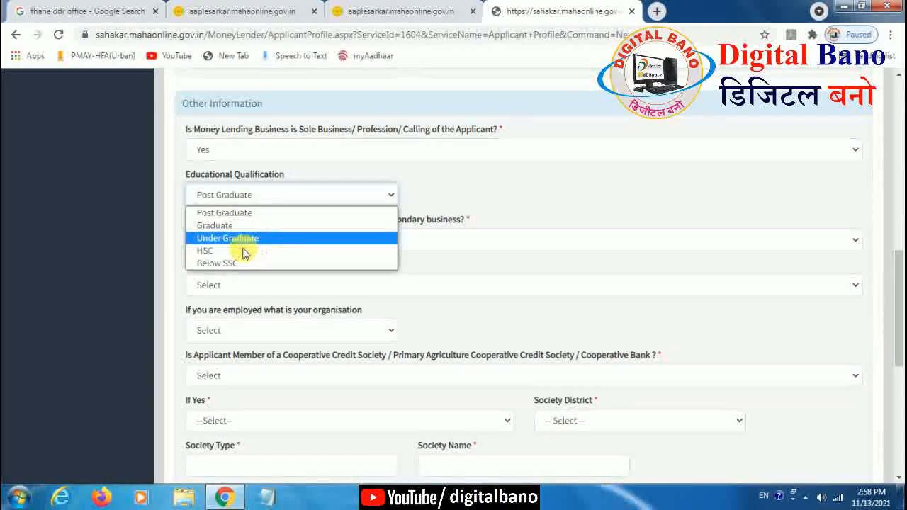
pyautogui.click(546, 213)
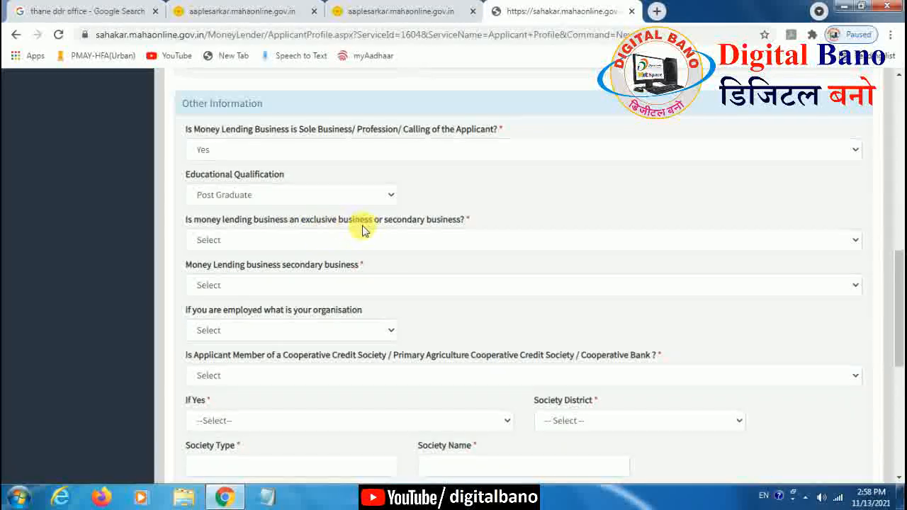
pyautogui.click(390, 243)
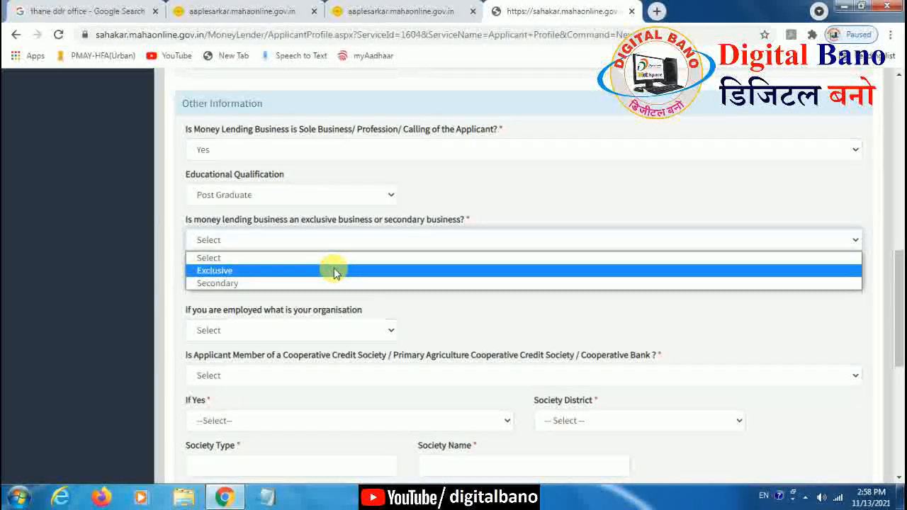
pyautogui.click(552, 187)
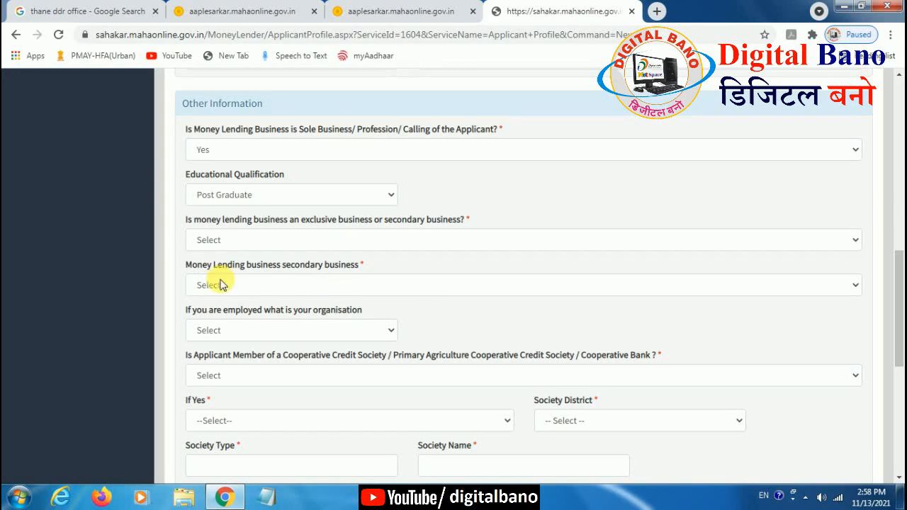
pyautogui.click(363, 290)
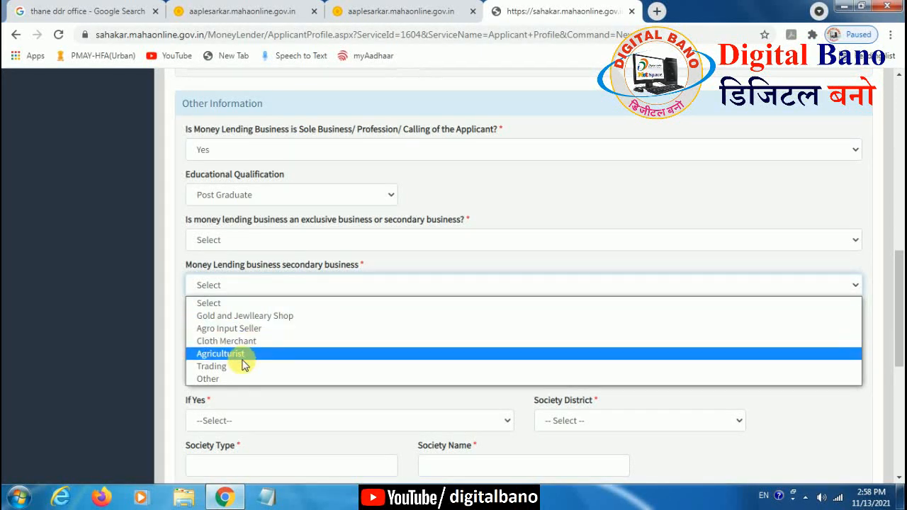
pyautogui.click(542, 212)
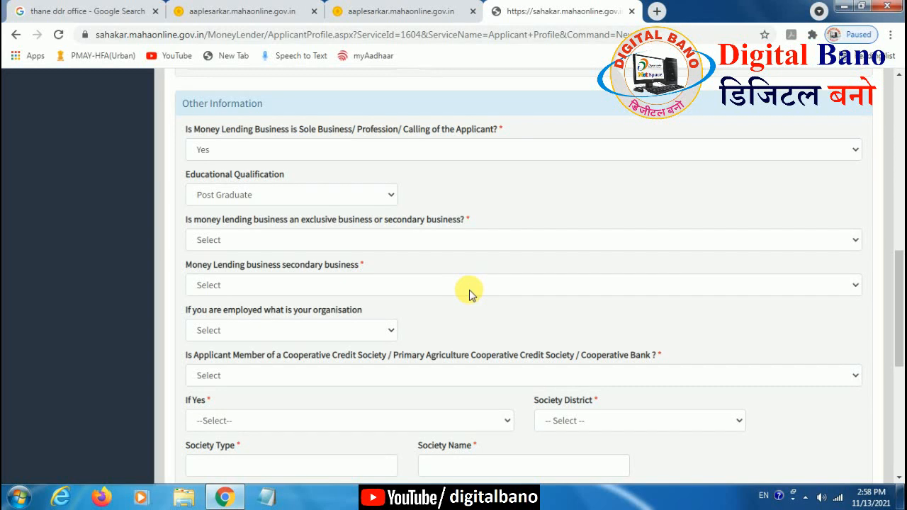
# Step: Set the employing organisation to Not Applicable and answer No to the applicant's cooperative credit society or bank membership
pyautogui.click(383, 332)
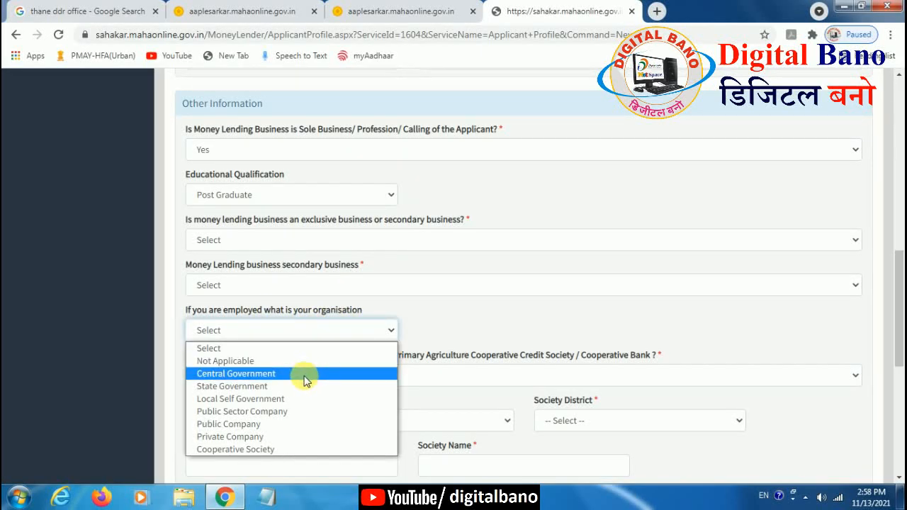
pyautogui.click(257, 363)
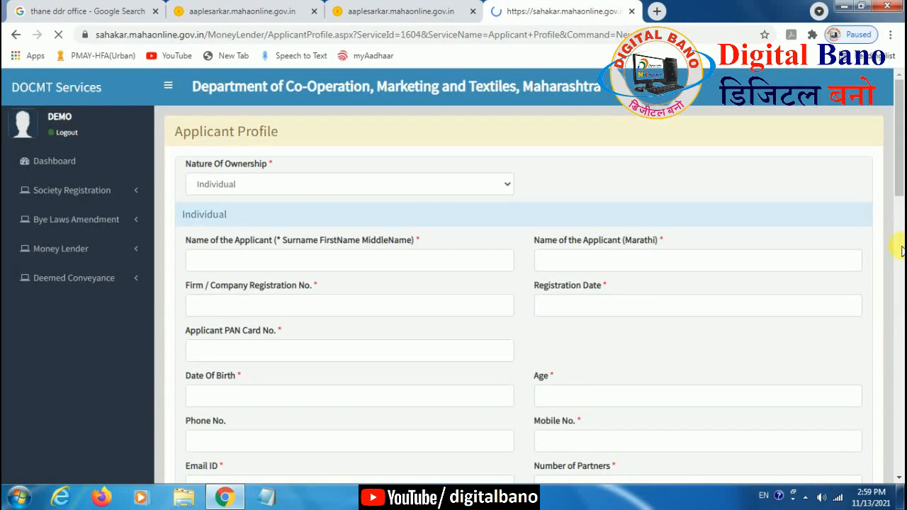
pyautogui.moveTo(902, 280); pyautogui.dragTo(902, 335)
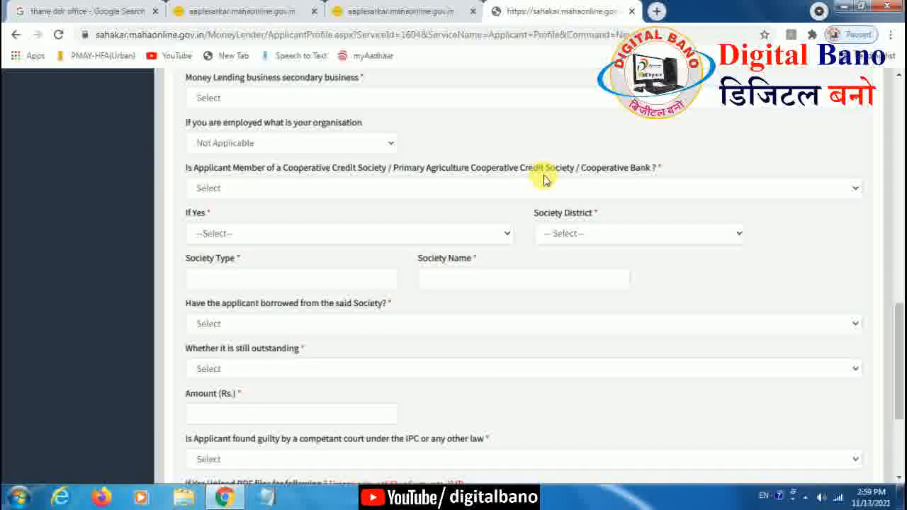
pyautogui.click(639, 189)
pyautogui.click(639, 191)
pyautogui.click(638, 191)
pyautogui.click(630, 191)
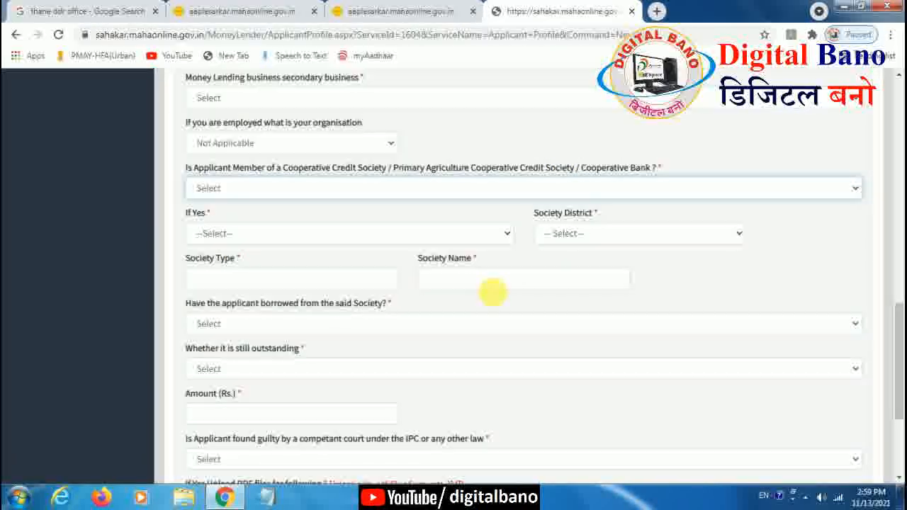
pyautogui.click(293, 189)
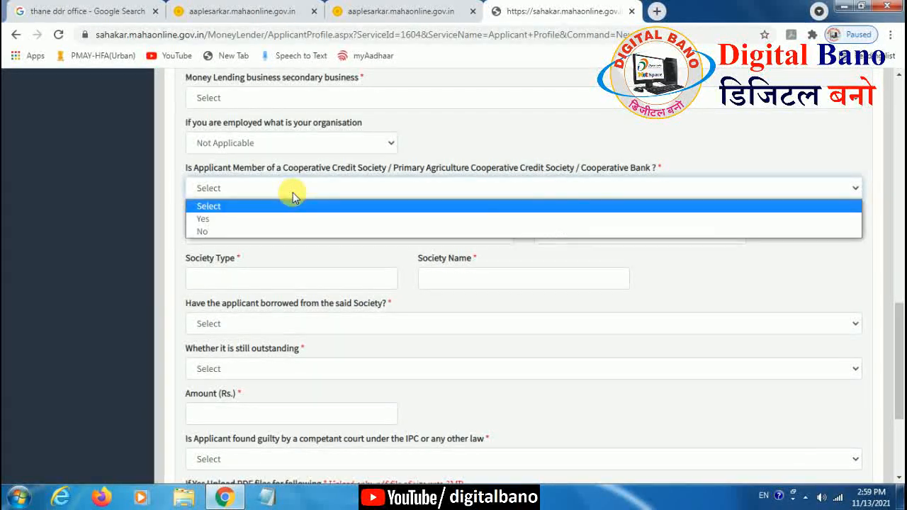
pyautogui.click(244, 230)
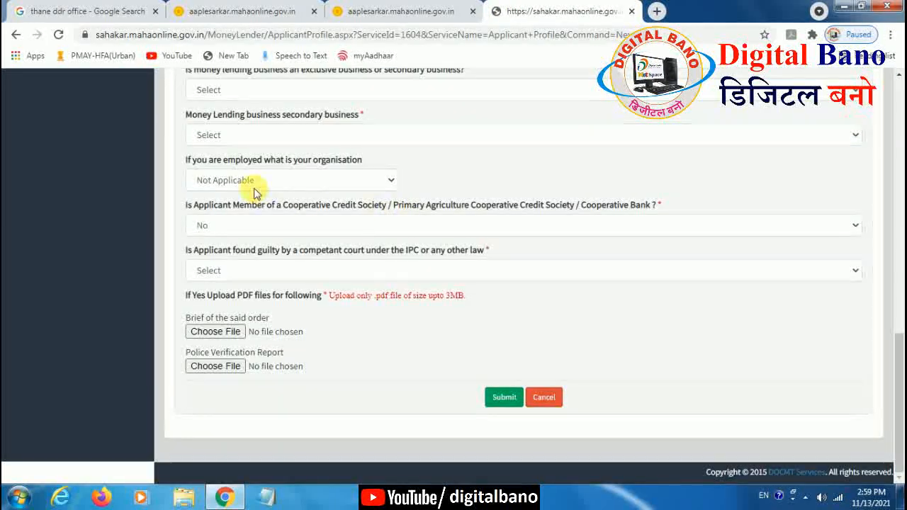
# Step: Set the money lending business type to Exclusive and keep the employing organisation as Not Applicable
pyautogui.moveTo(899, 363)
pyautogui.mouseDown()
pyautogui.moveTo(899, 319)
pyautogui.moveTo(901, 357)
pyautogui.mouseUp()
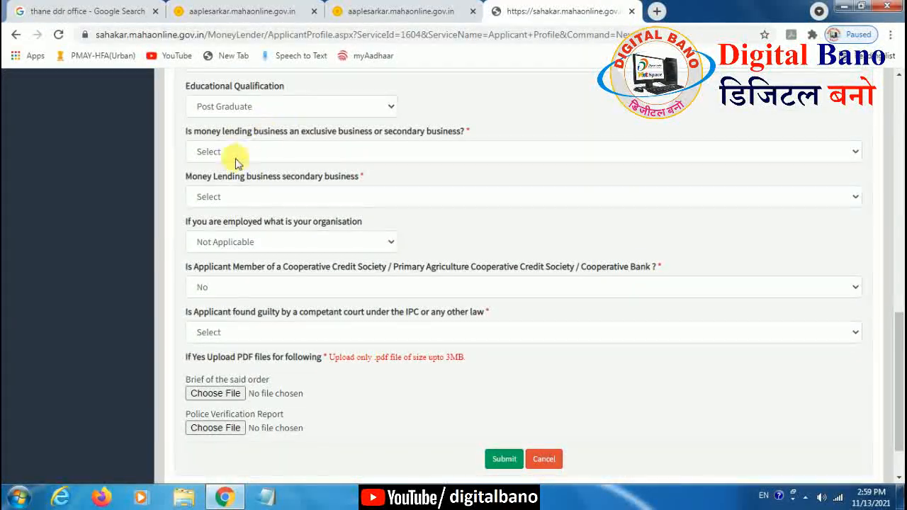
pyautogui.click(301, 161)
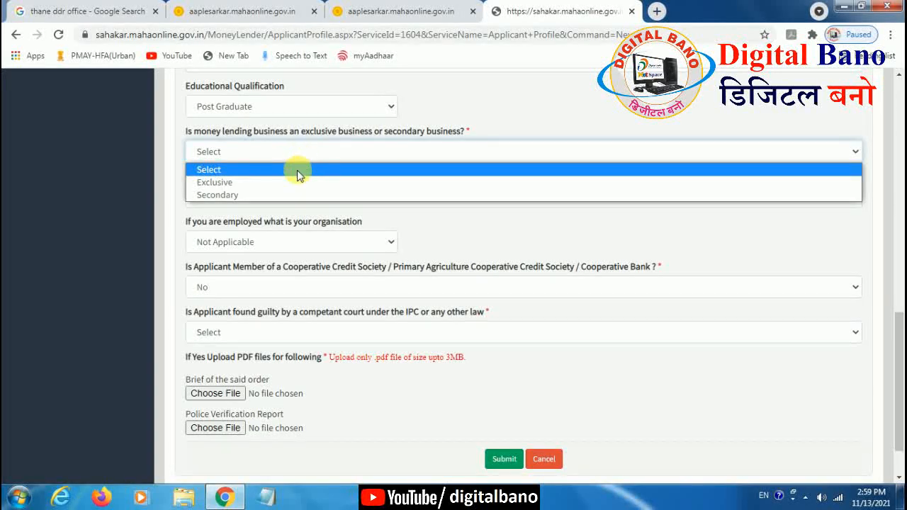
pyautogui.click(297, 183)
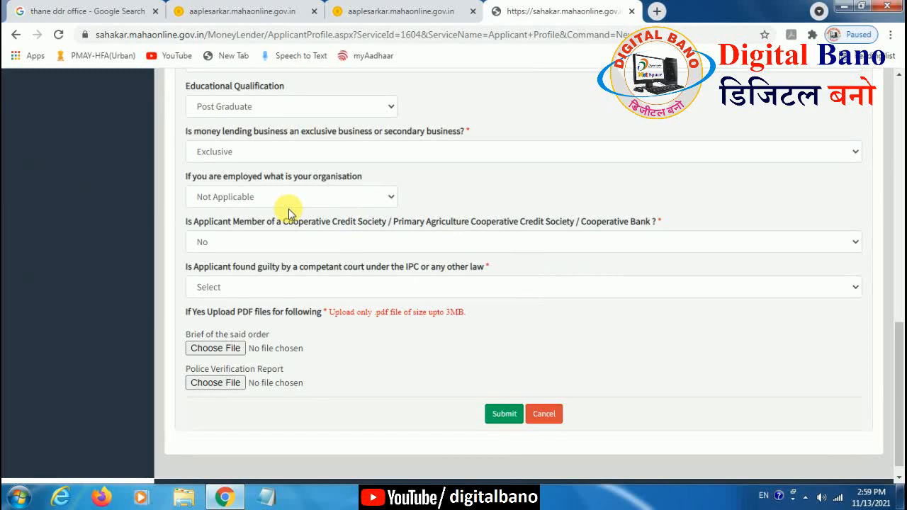
pyautogui.click(288, 205)
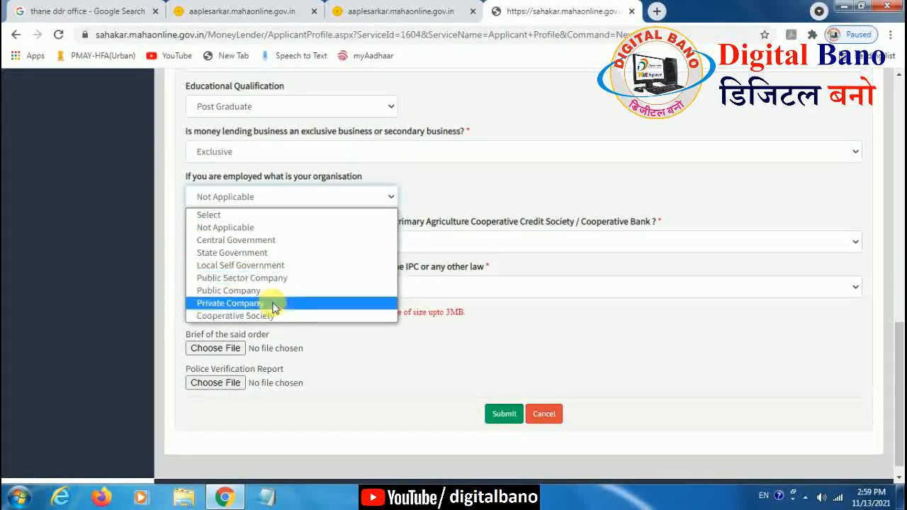
pyautogui.click(267, 228)
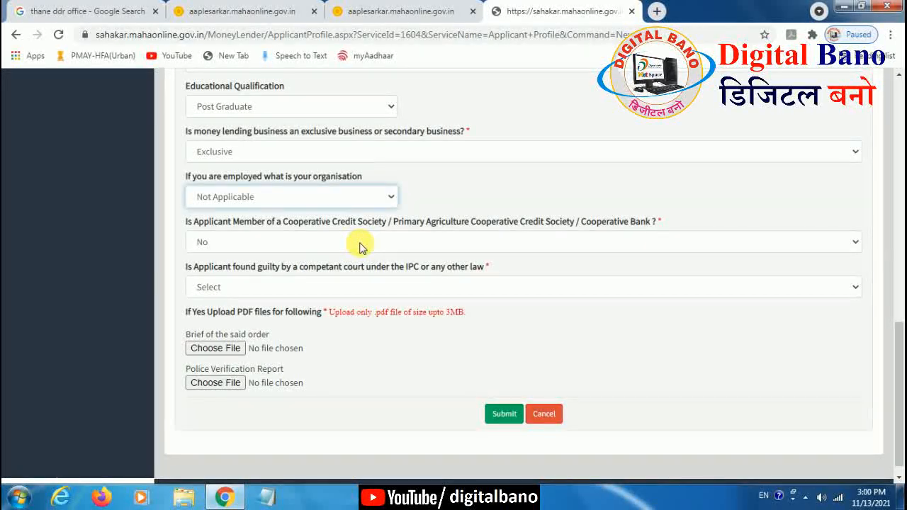
pyautogui.click(298, 289)
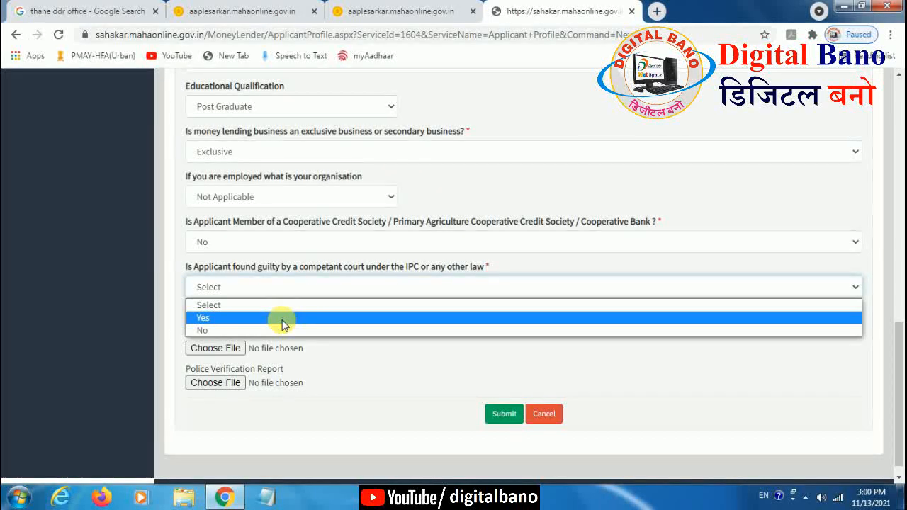
pyautogui.click(375, 363)
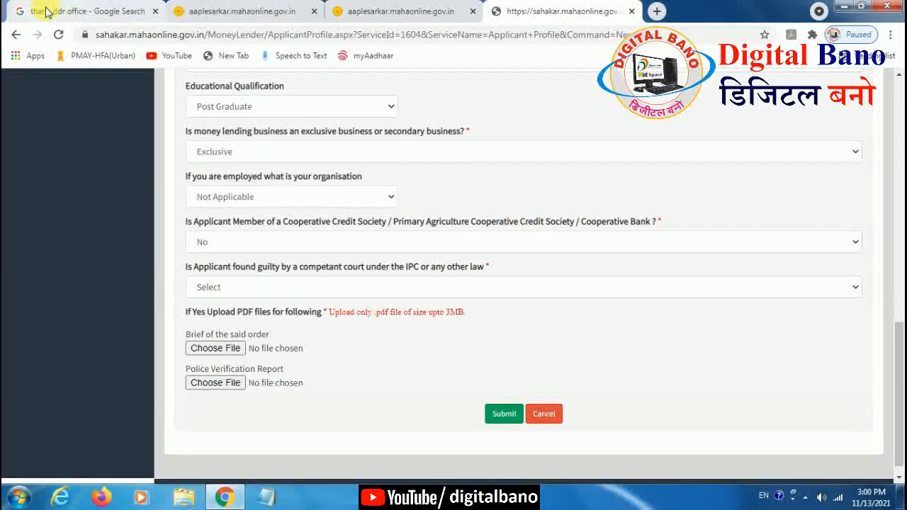
pyautogui.click(85, 11)
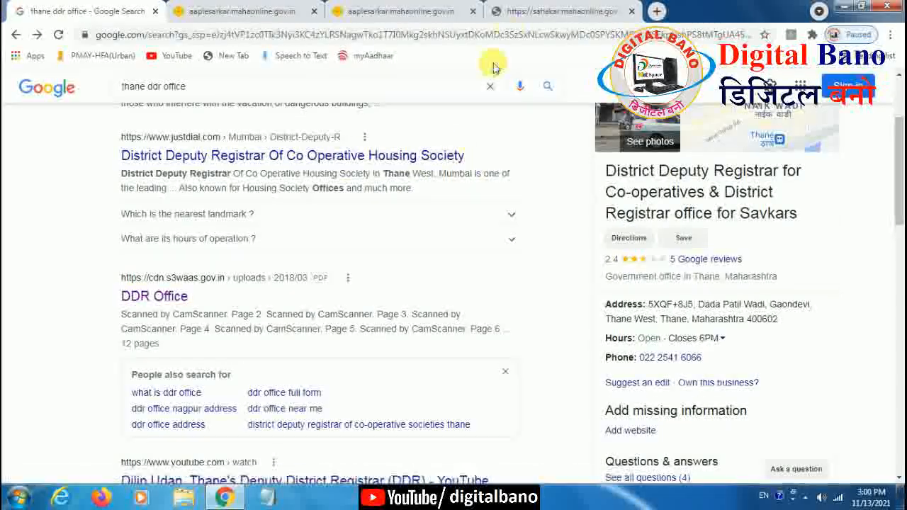
pyautogui.click(397, 11)
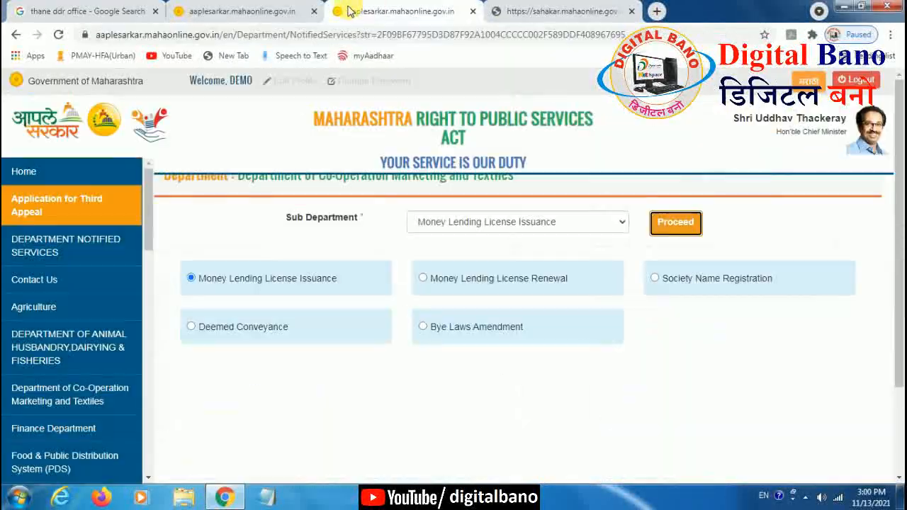
pyautogui.click(546, 11)
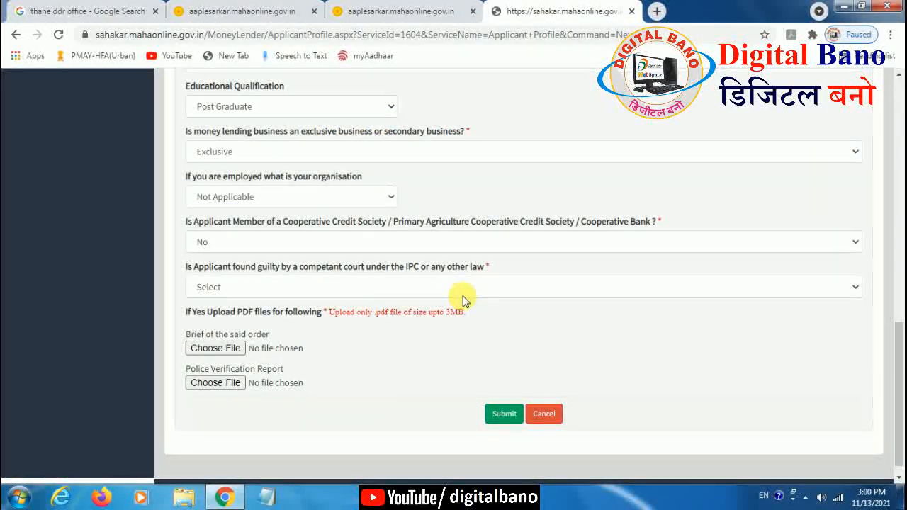
# Step: Answer Yes to whether the applicant was found guilty by a competent court, and submit the applicant profile
pyautogui.click(242, 290)
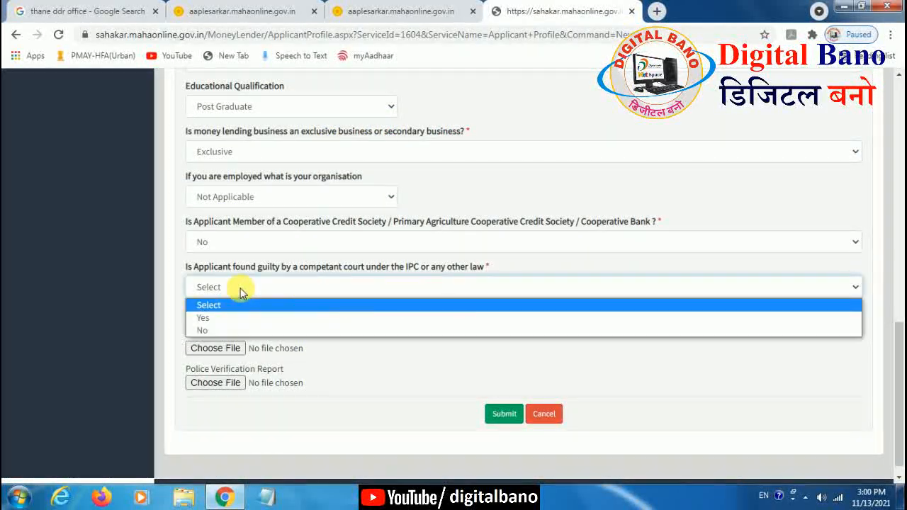
pyautogui.click(248, 319)
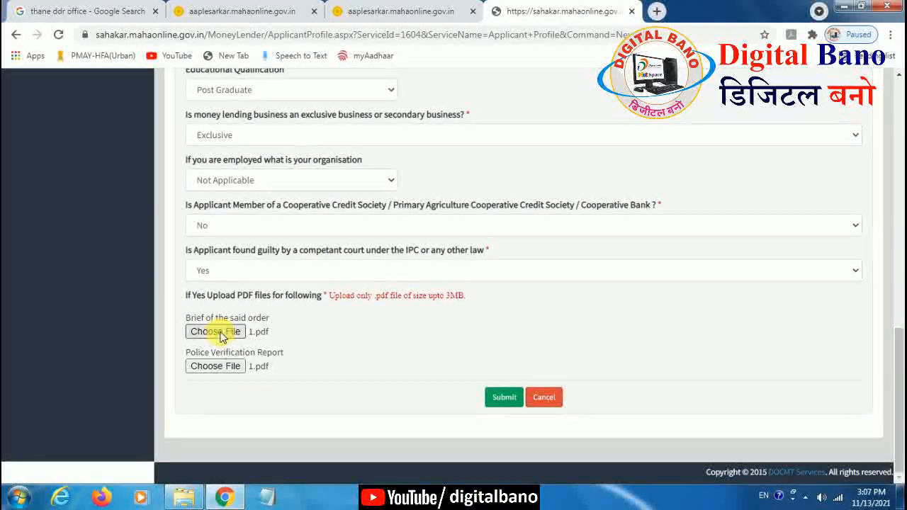
pyautogui.click(508, 400)
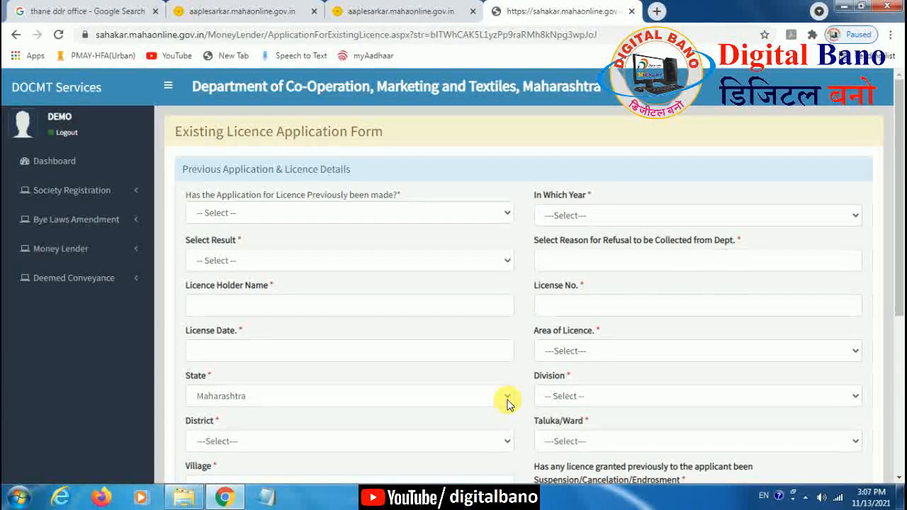
# Step: Answer No to whether a licence application was previously made, and continue to the licence application form
pyautogui.moveTo(899, 223); pyautogui.dragTo(899, 397)
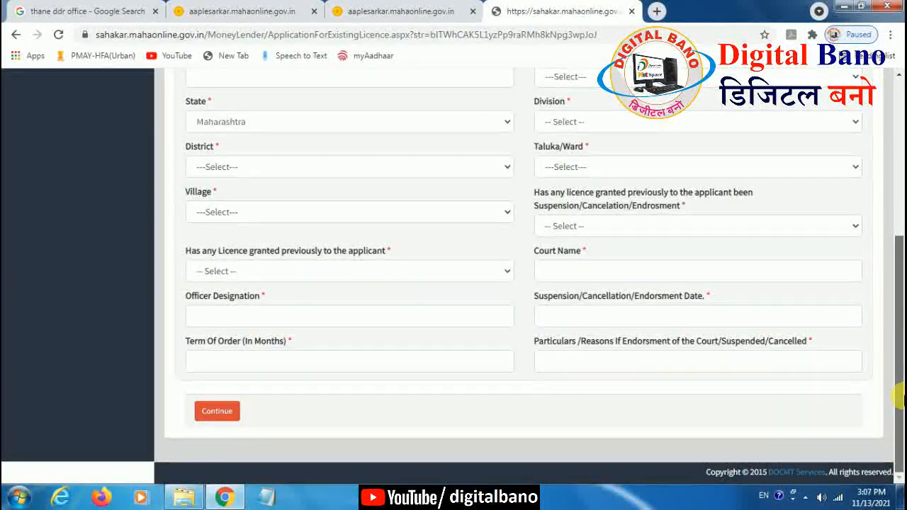
pyautogui.moveTo(899, 347); pyautogui.dragTo(899, 238)
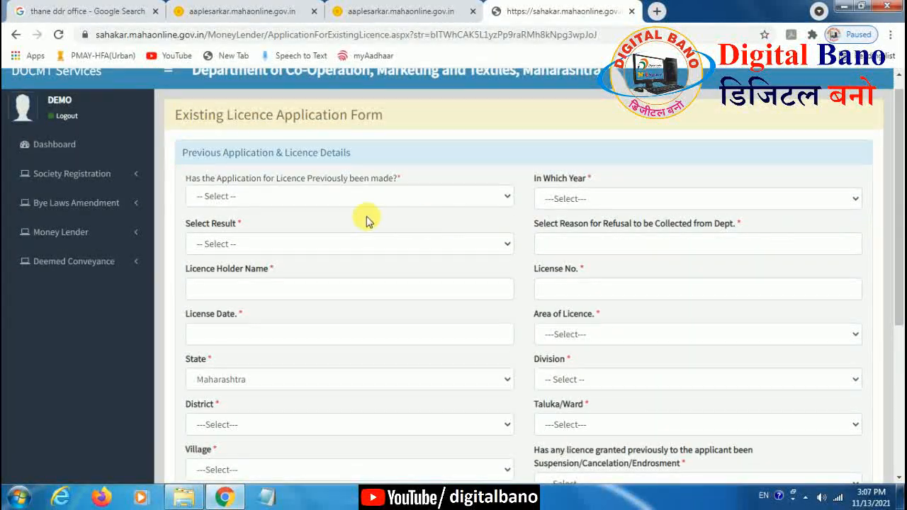
pyautogui.click(324, 197)
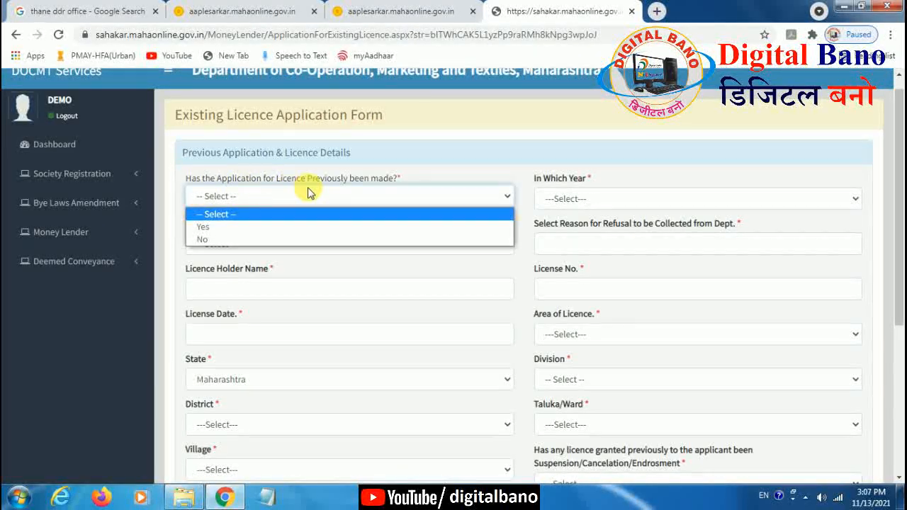
pyautogui.click(224, 240)
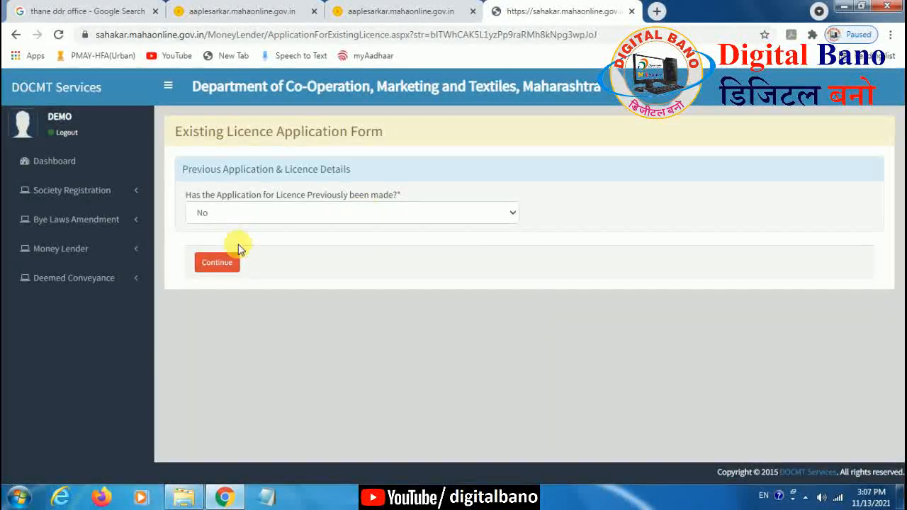
pyautogui.click(223, 268)
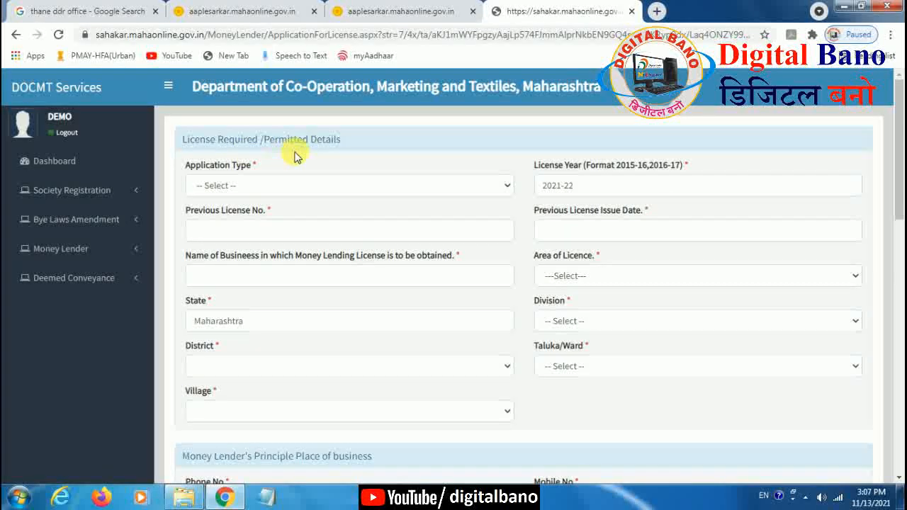
# Step: Set the application type to New License and the area of licence to District
pyautogui.click(358, 190)
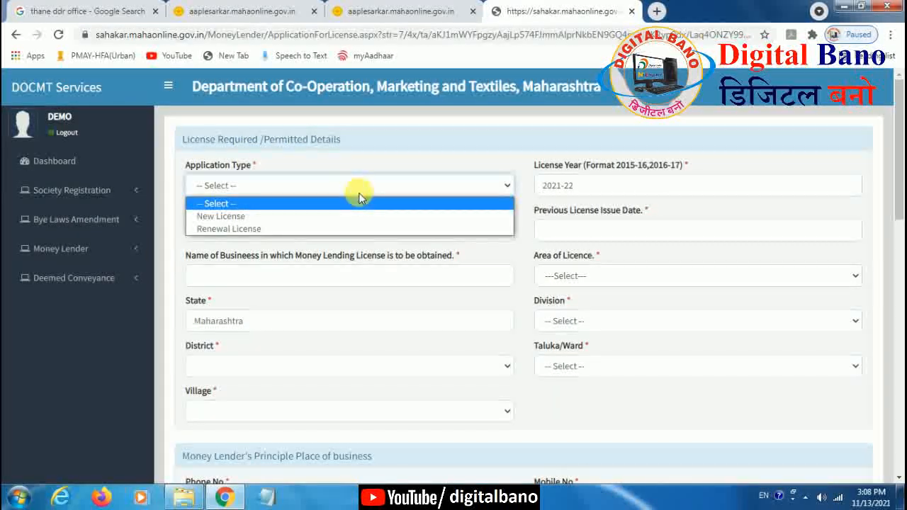
pyautogui.click(298, 216)
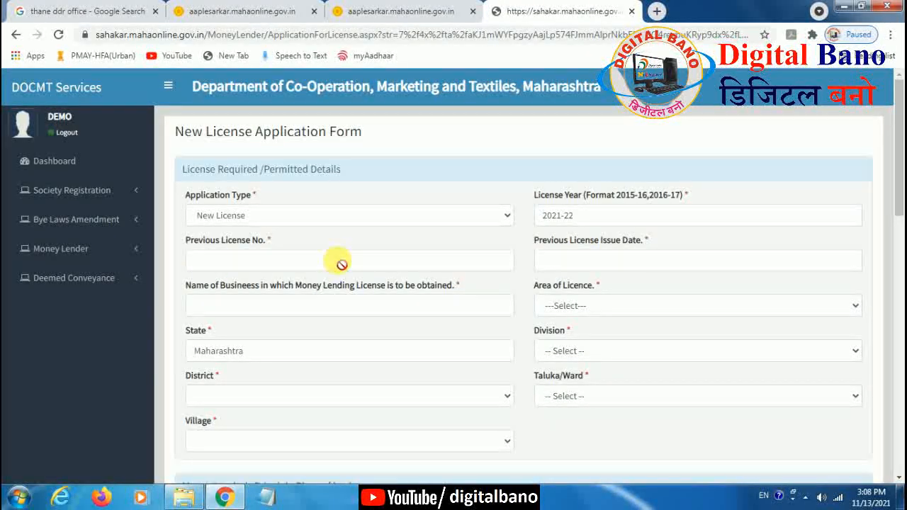
pyautogui.click(258, 310)
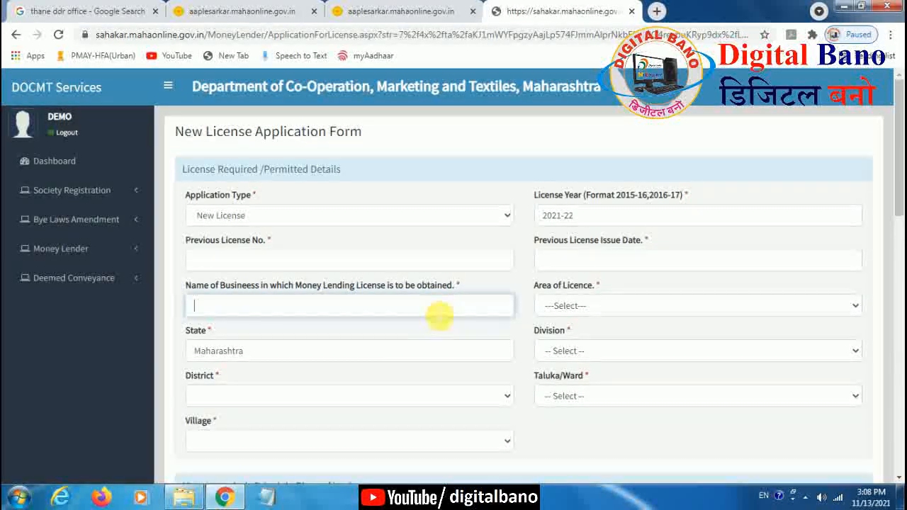
pyautogui.click(618, 308)
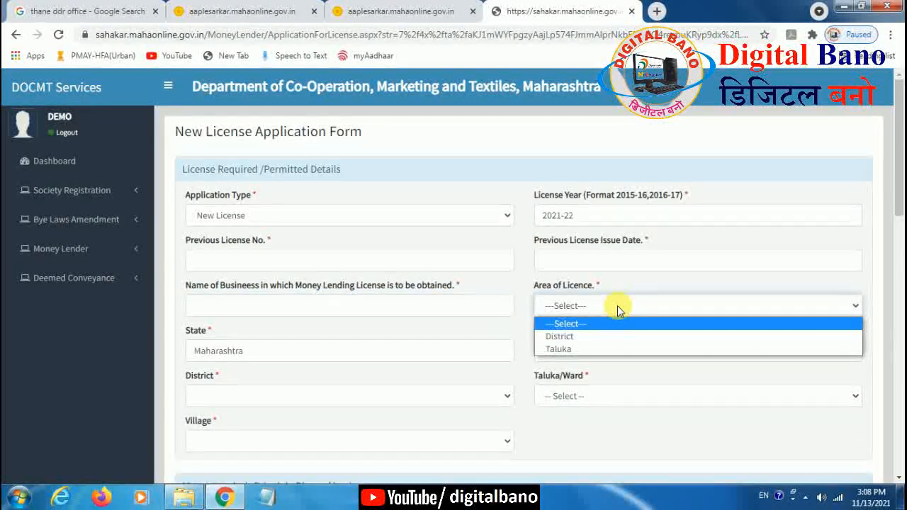
pyautogui.click(585, 341)
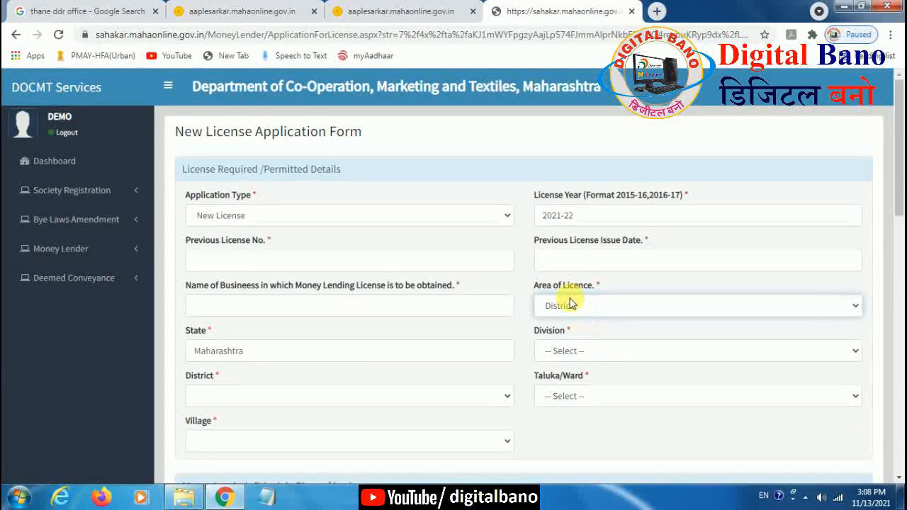
# Step: Set the licence location to division Konkan, district Thane, taluka Thane and village Mira-Bhayandar (M Corp.)
pyautogui.click(573, 352)
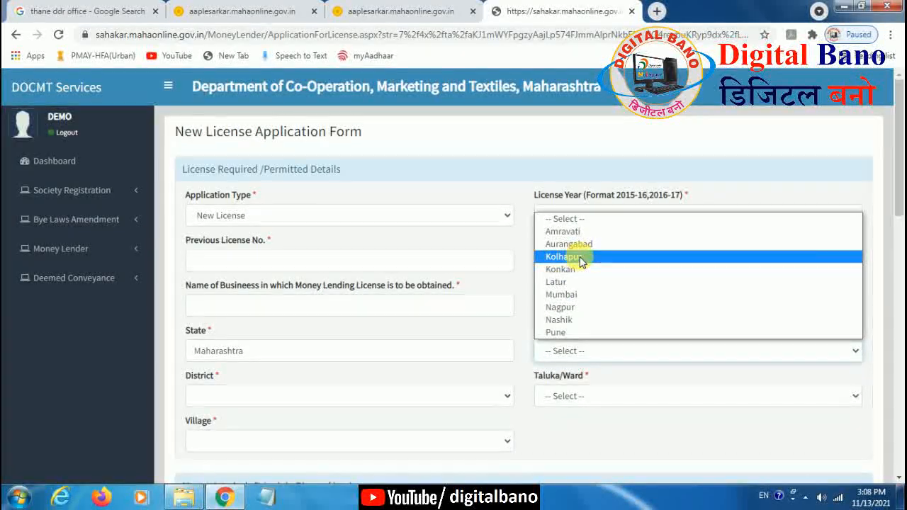
pyautogui.click(587, 278)
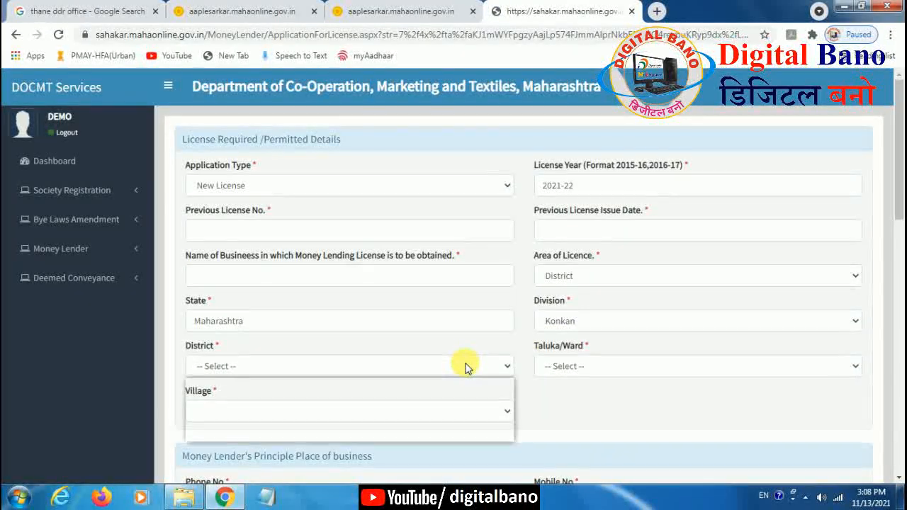
pyautogui.click(463, 364)
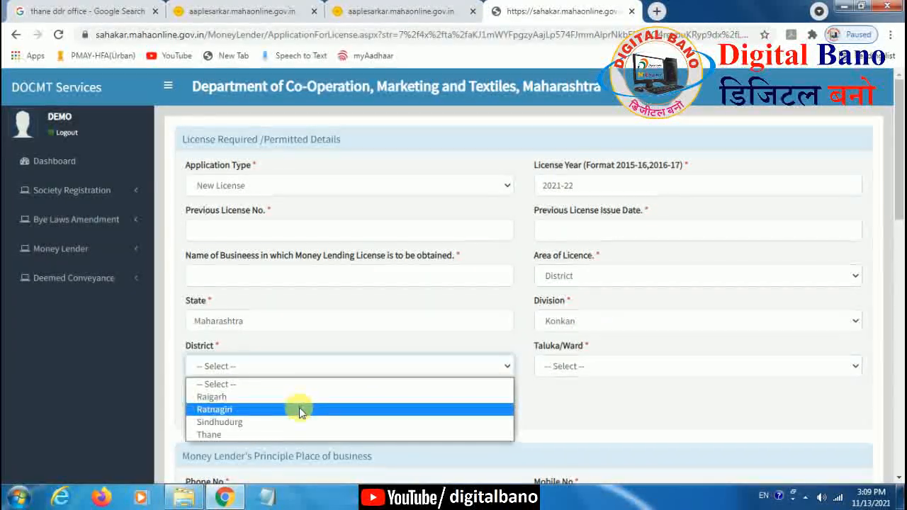
pyautogui.click(282, 436)
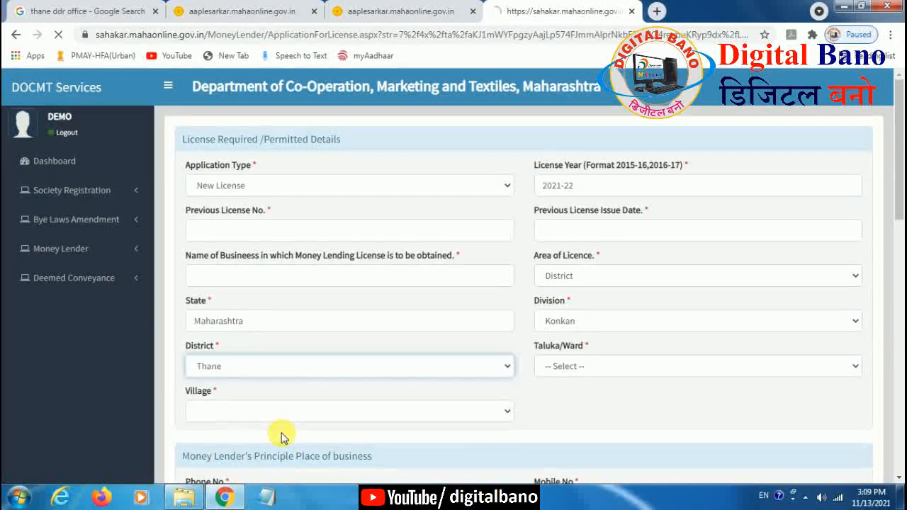
pyautogui.click(602, 373)
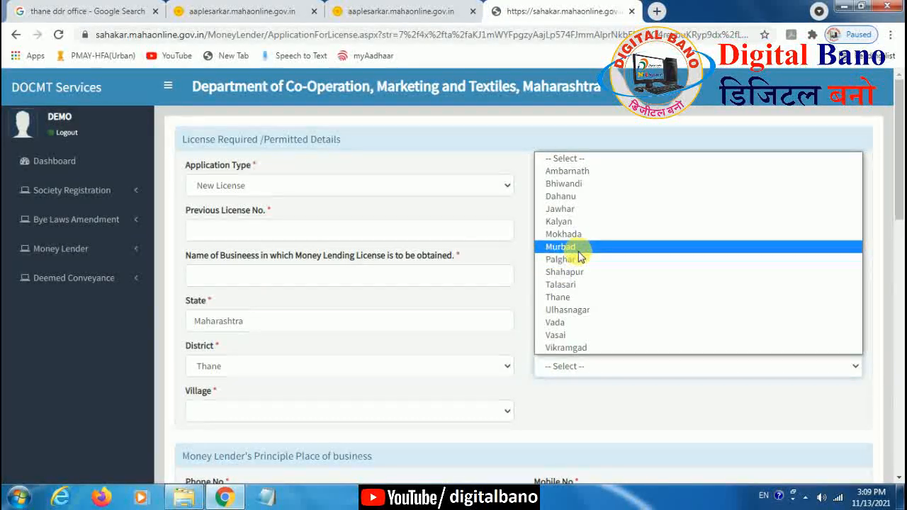
pyautogui.click(575, 302)
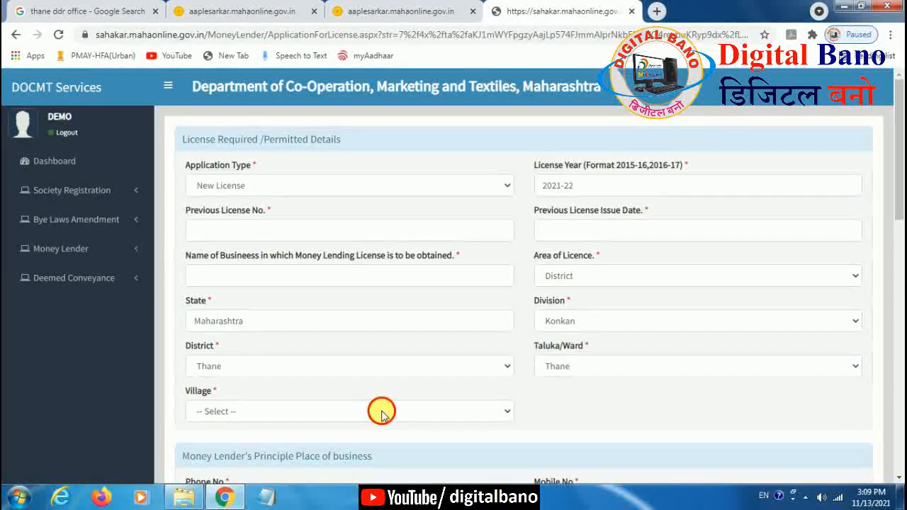
pyautogui.click(381, 411)
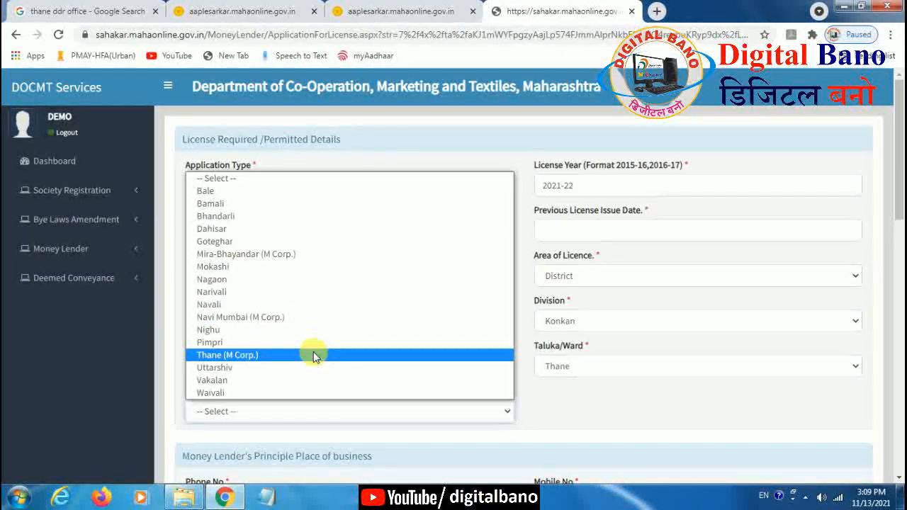
pyautogui.click(322, 255)
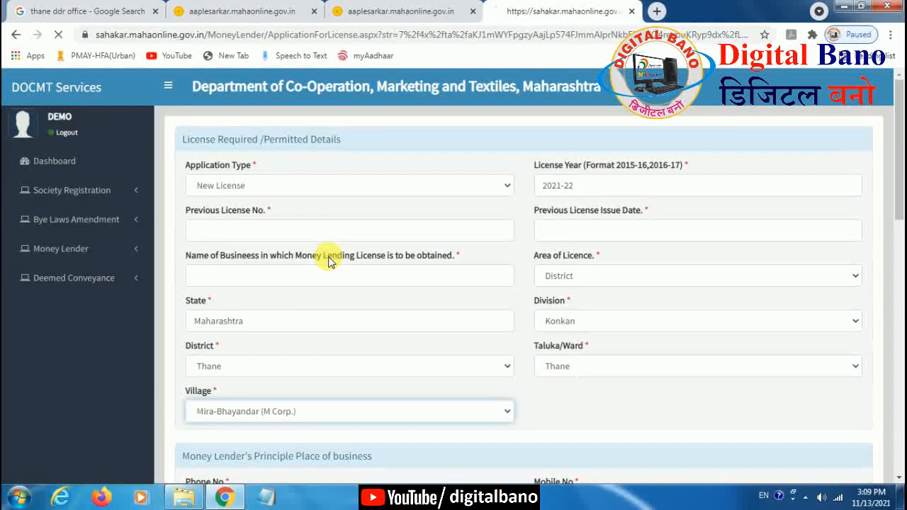
# Step: Review the principal place of business fields and the branch details section, switching the money lending branch option on and off again
pyautogui.moveTo(902, 191); pyautogui.dragTo(900, 277)
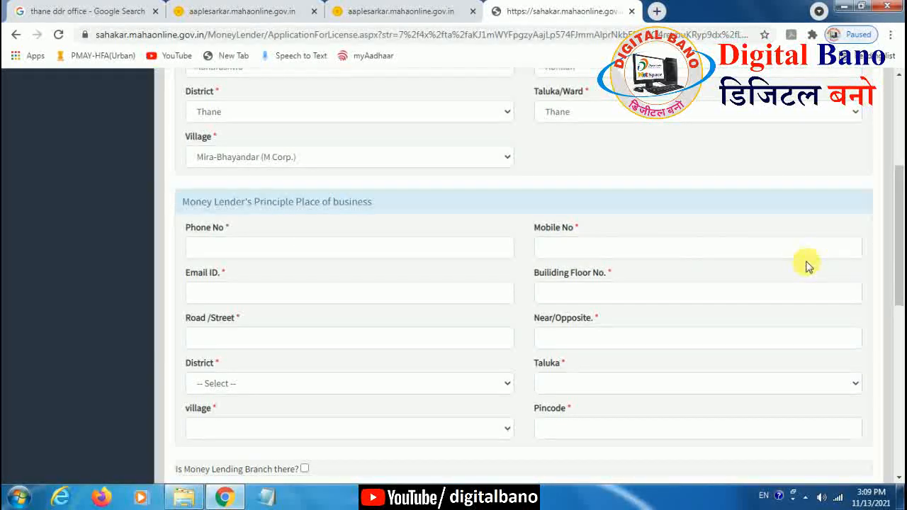
pyautogui.moveTo(899, 234); pyautogui.dragTo(897, 319)
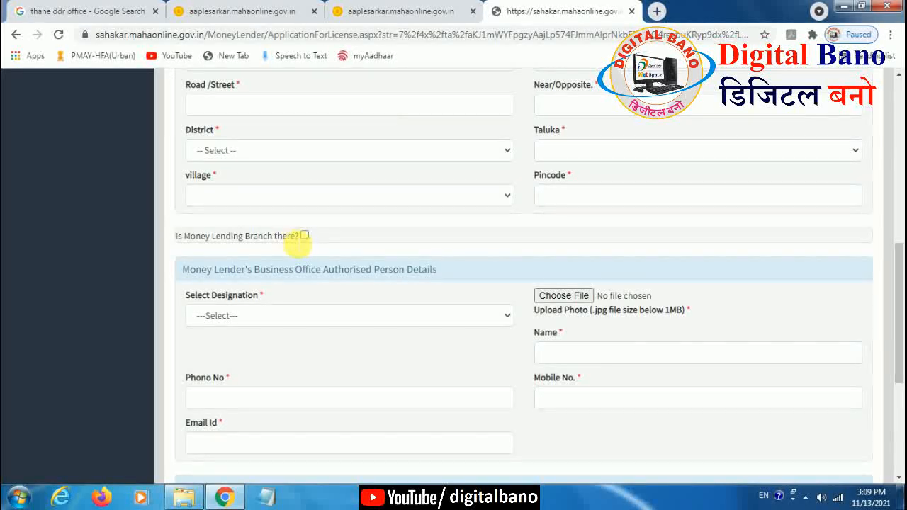
pyautogui.click(304, 236)
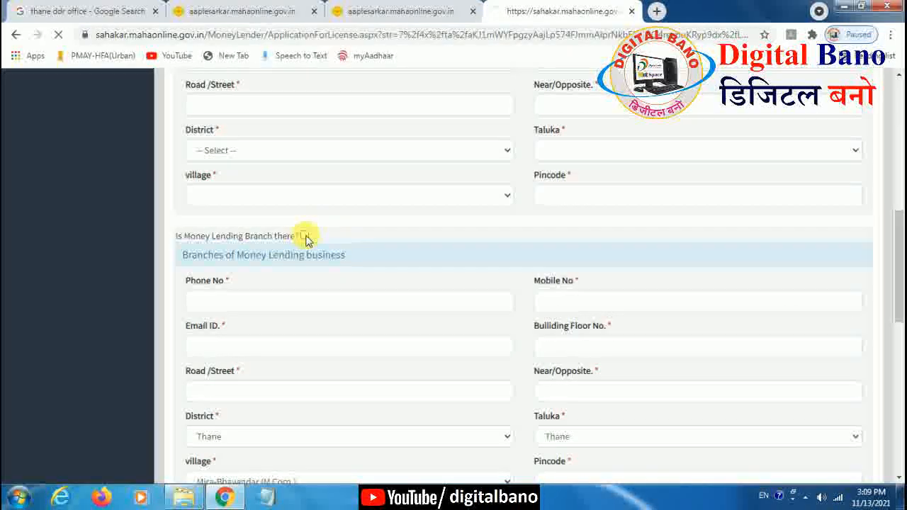
pyautogui.click(305, 236)
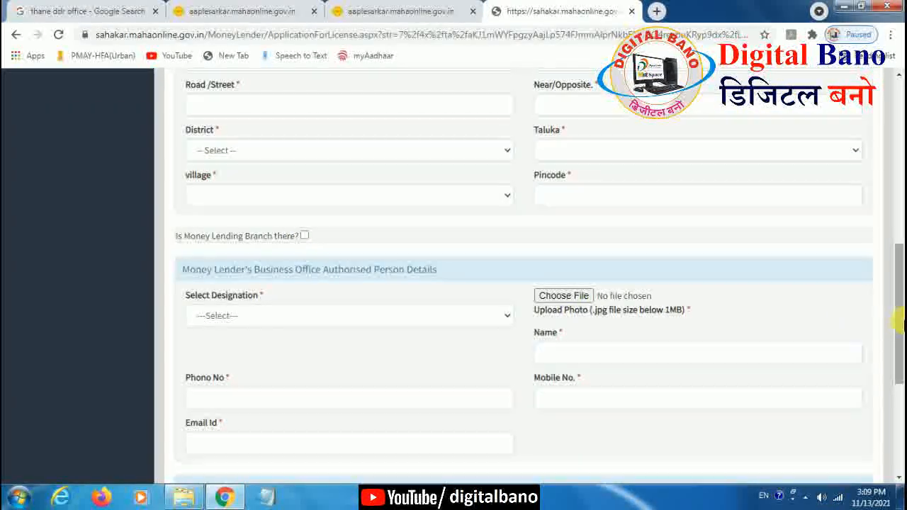
# Step: Under Other Required Information, set the amount involved to Owned and the accounts year to 2017-18, and submit the licence application form
pyautogui.moveTo(899, 325); pyautogui.dragTo(899, 407)
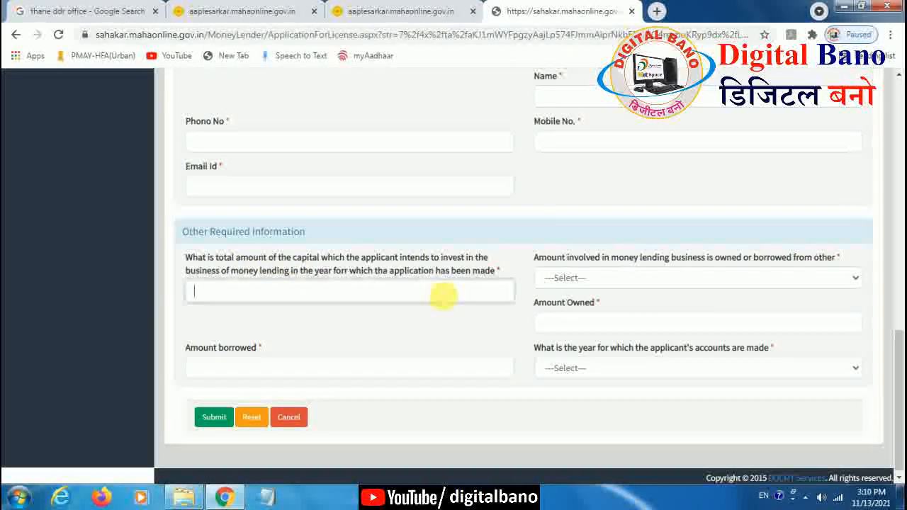
pyautogui.click(581, 280)
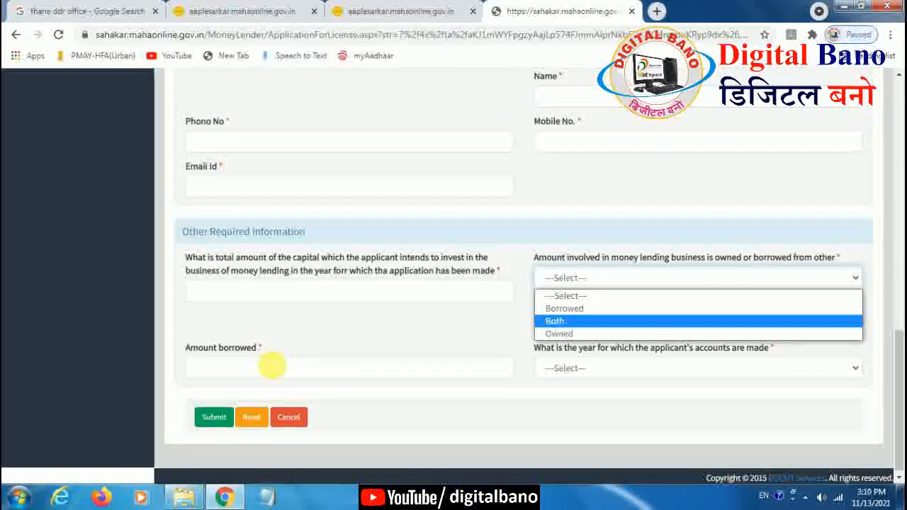
pyautogui.click(620, 332)
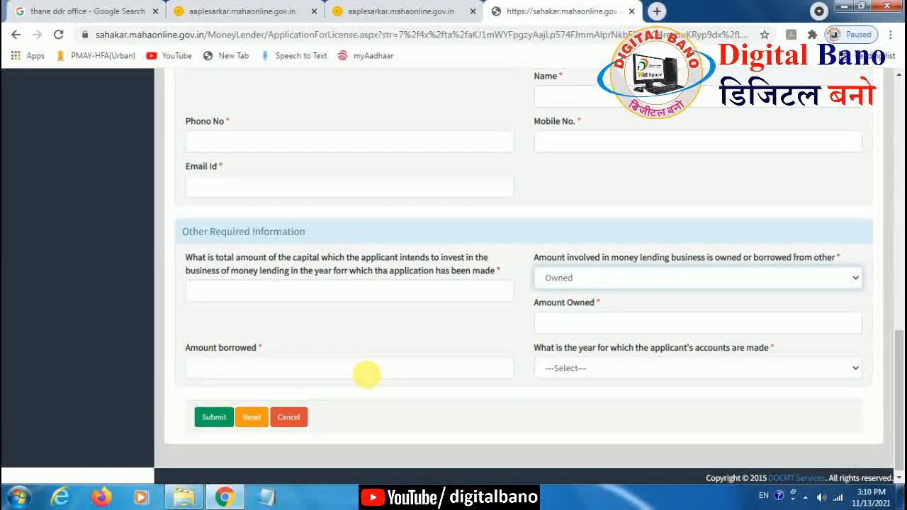
pyautogui.click(588, 328)
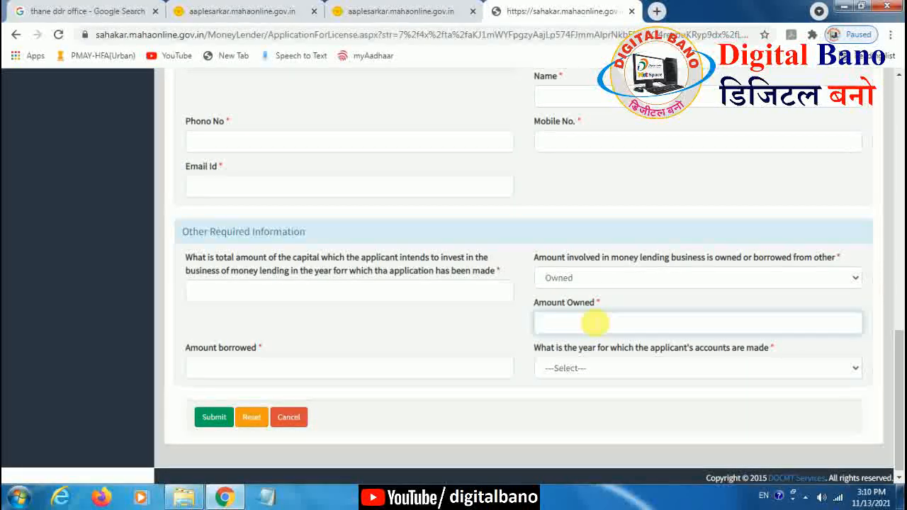
pyautogui.click(583, 368)
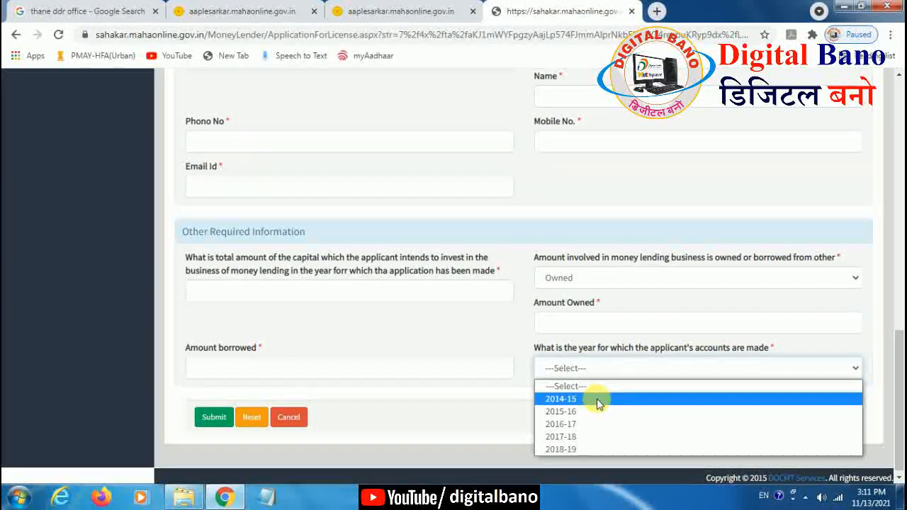
pyautogui.click(561, 437)
pyautogui.click(214, 417)
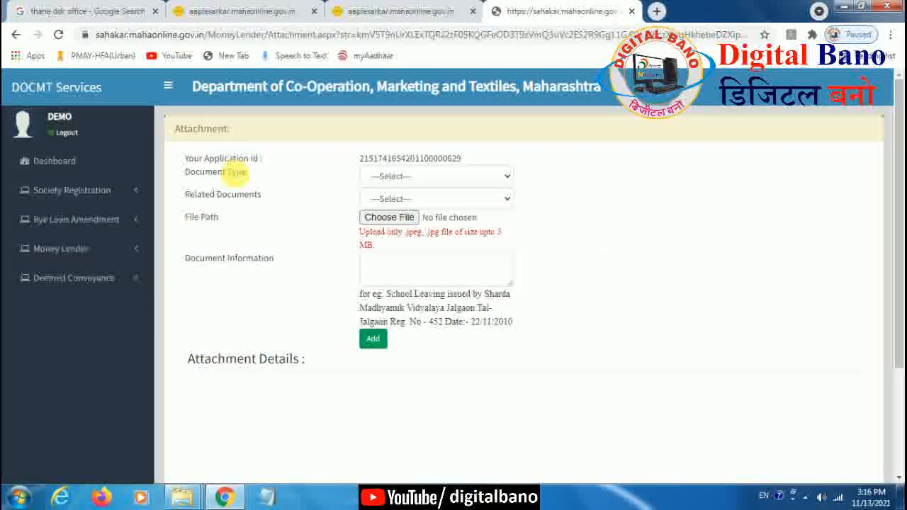
# Step: Set the attachment's document type to Proof of Identity and its related document to Pan Card
pyautogui.click(467, 183)
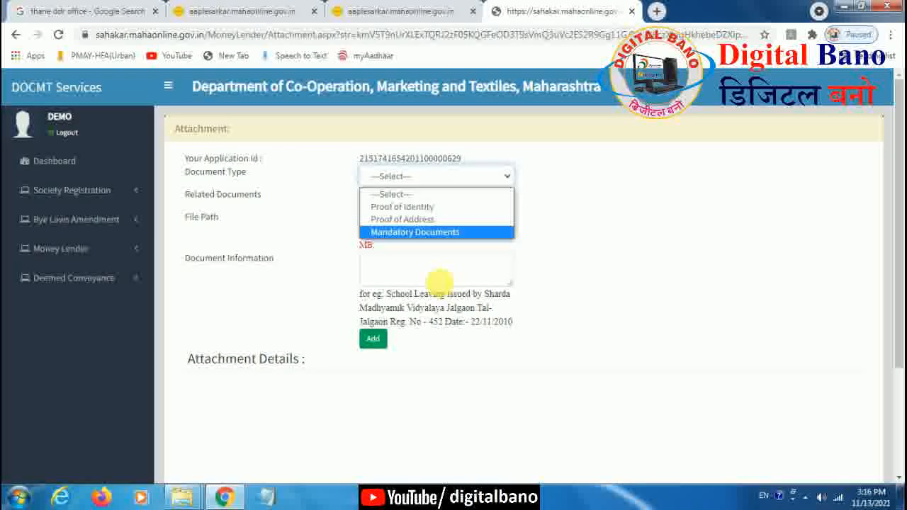
pyautogui.click(436, 276)
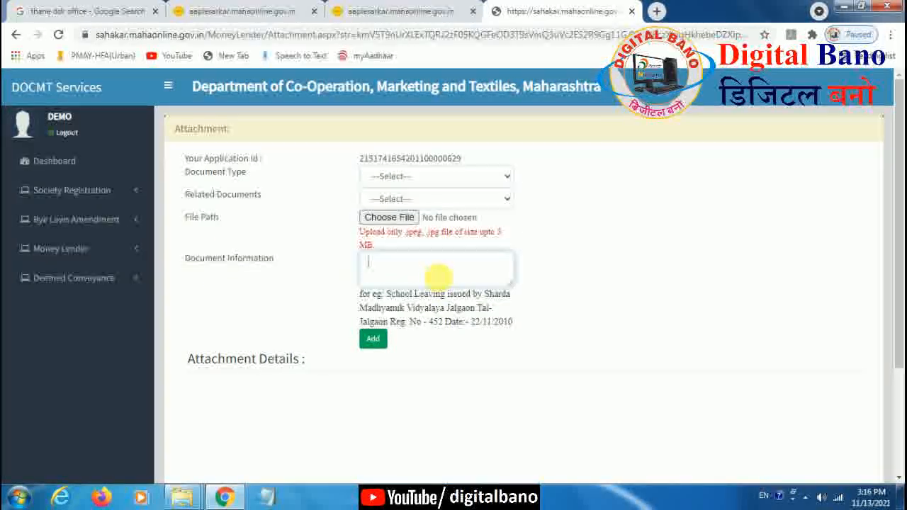
pyautogui.click(417, 183)
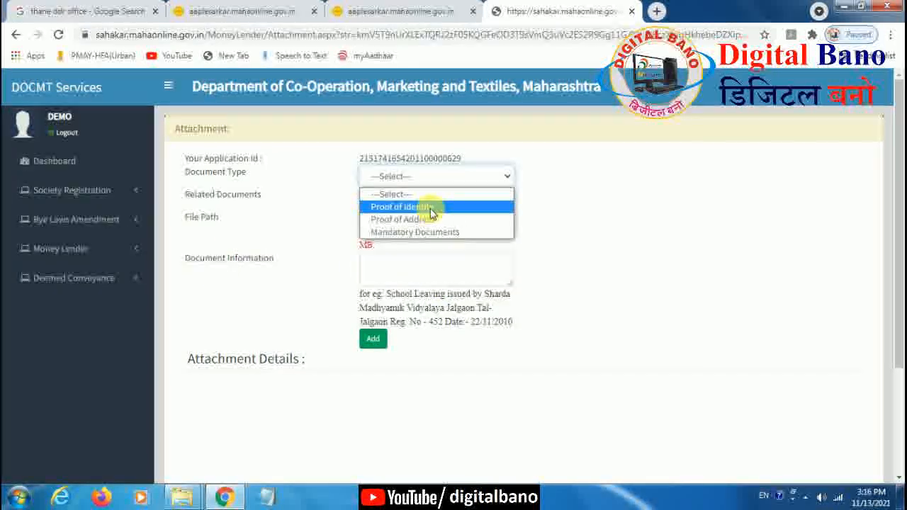
pyautogui.click(427, 206)
pyautogui.click(442, 203)
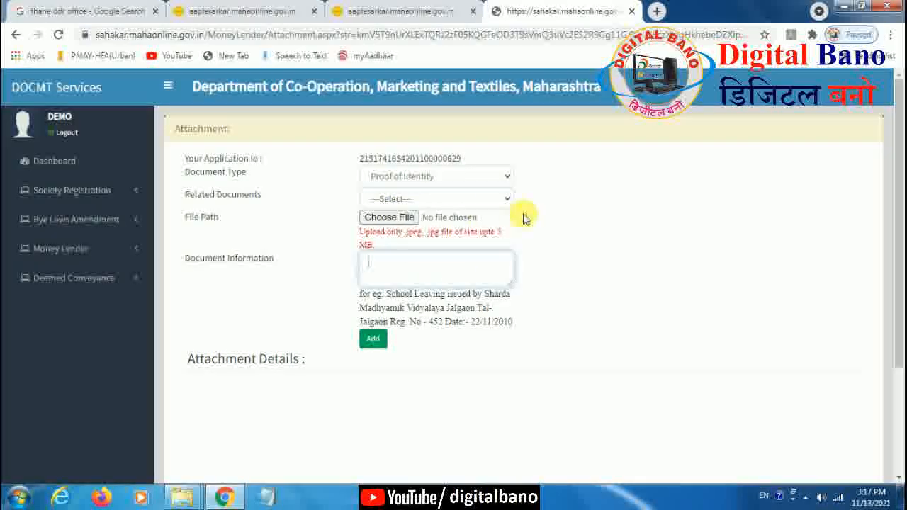
pyautogui.click(409, 203)
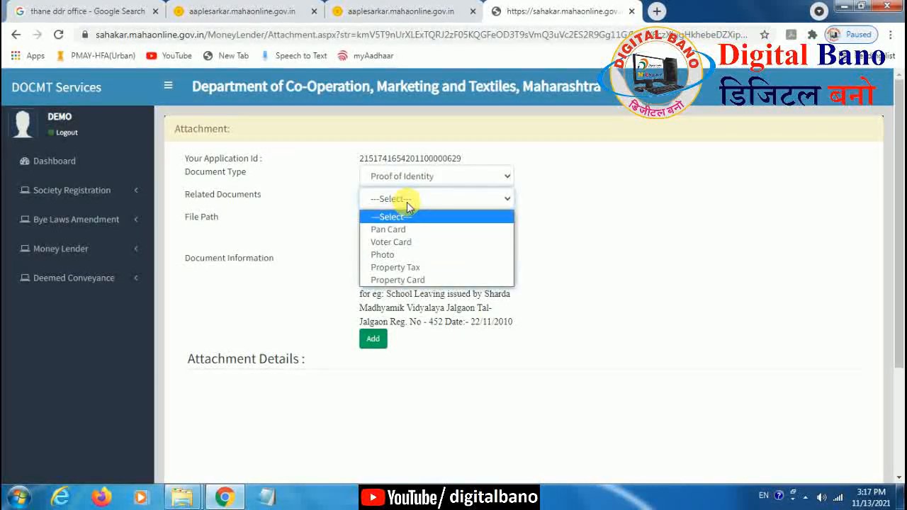
pyautogui.click(393, 229)
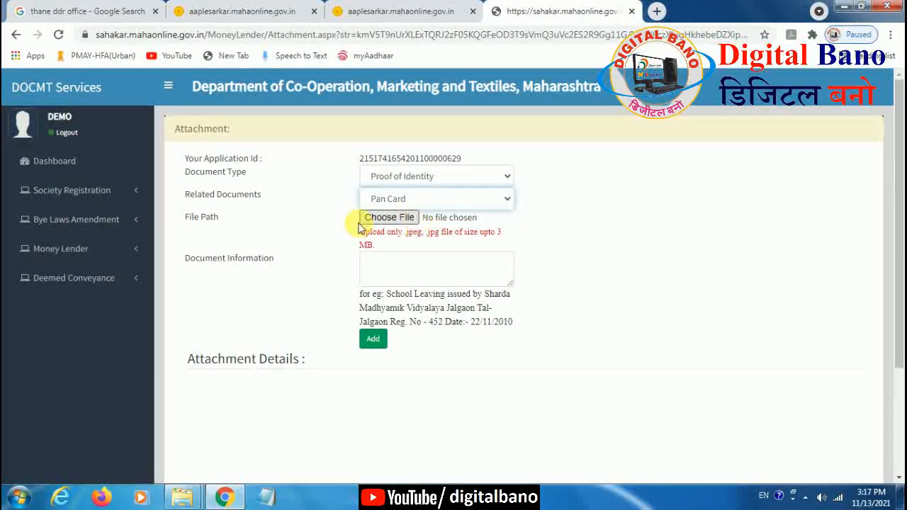
# Step: Switch the document type to Proof of Address and look through the related documents it accepts
pyautogui.click(457, 180)
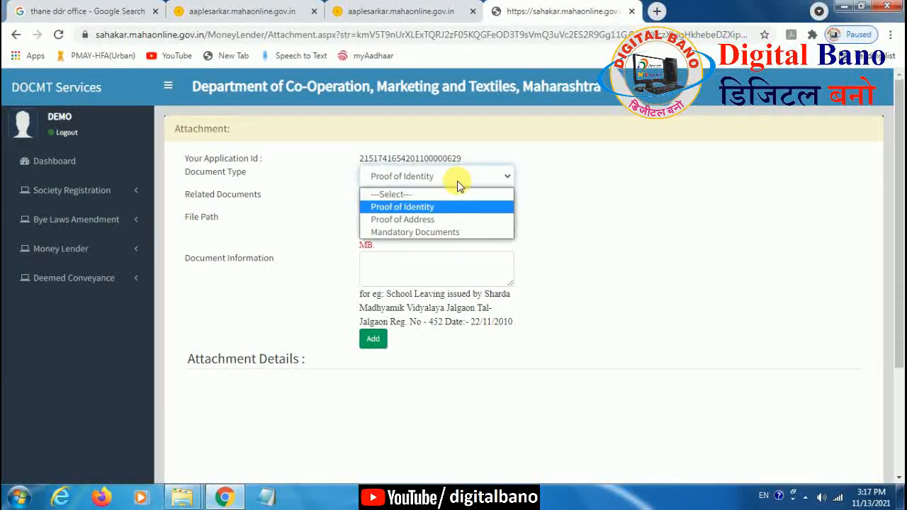
pyautogui.click(426, 221)
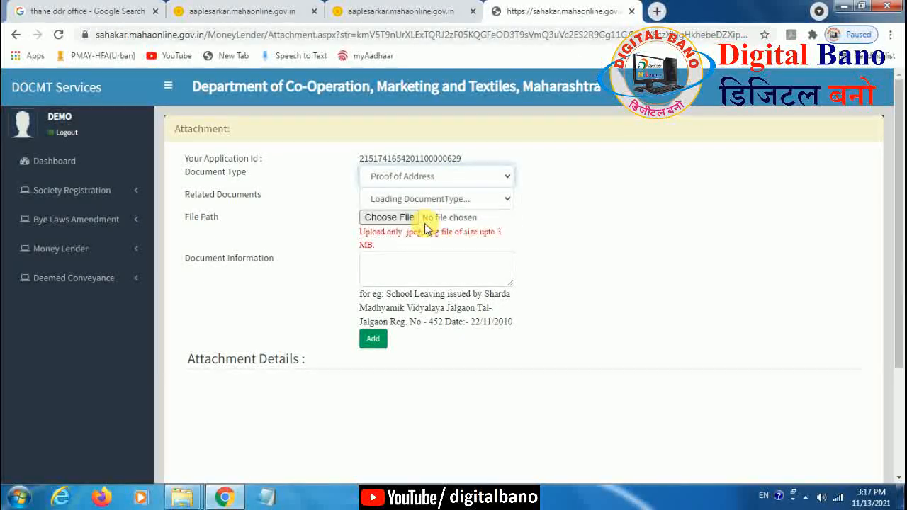
pyautogui.click(478, 202)
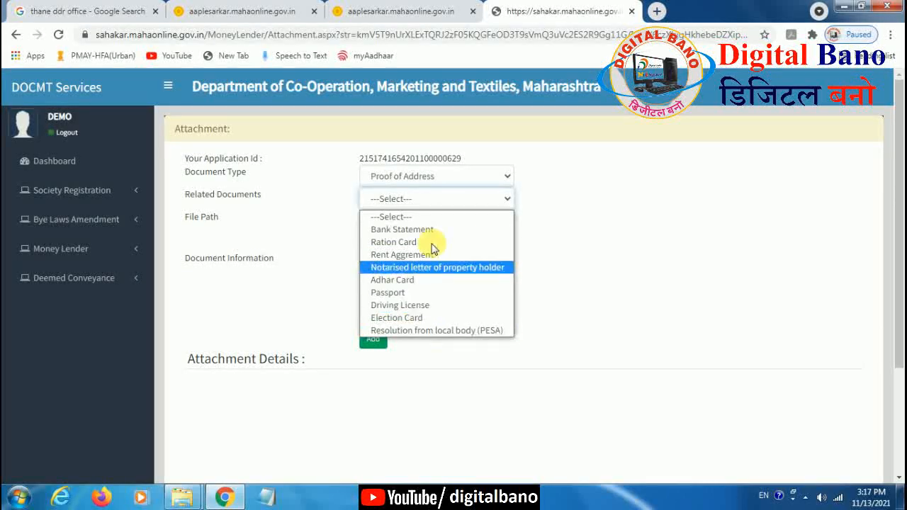
pyautogui.click(567, 261)
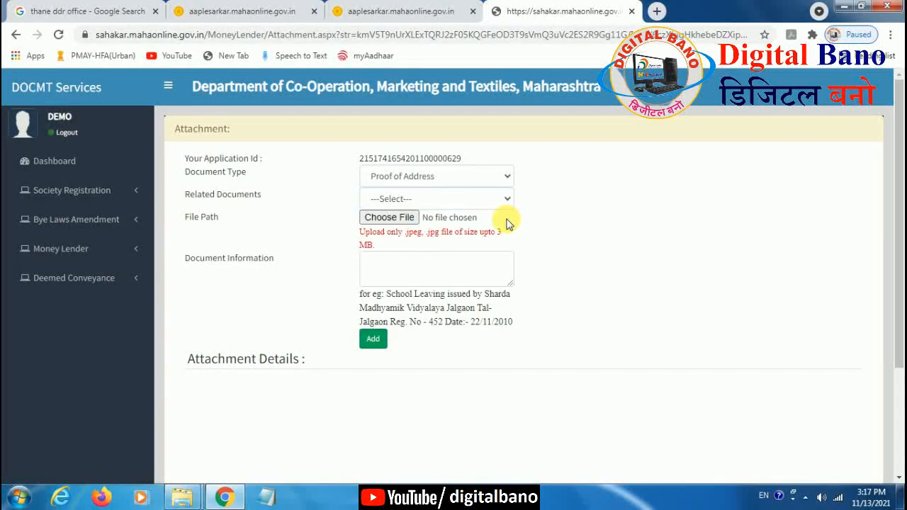
# Step: Set the document type to Mandatory Documents and the related document to Self Declaration regarding the proposal
pyautogui.click(486, 181)
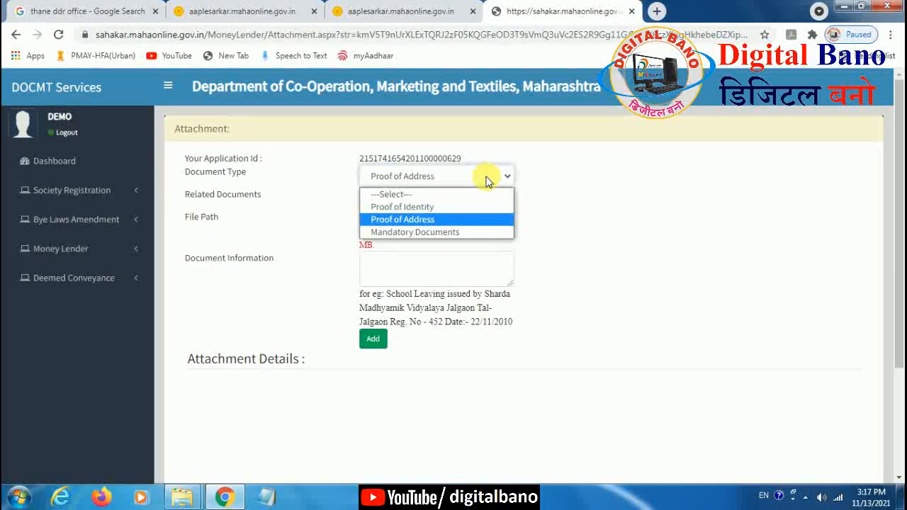
pyautogui.click(442, 232)
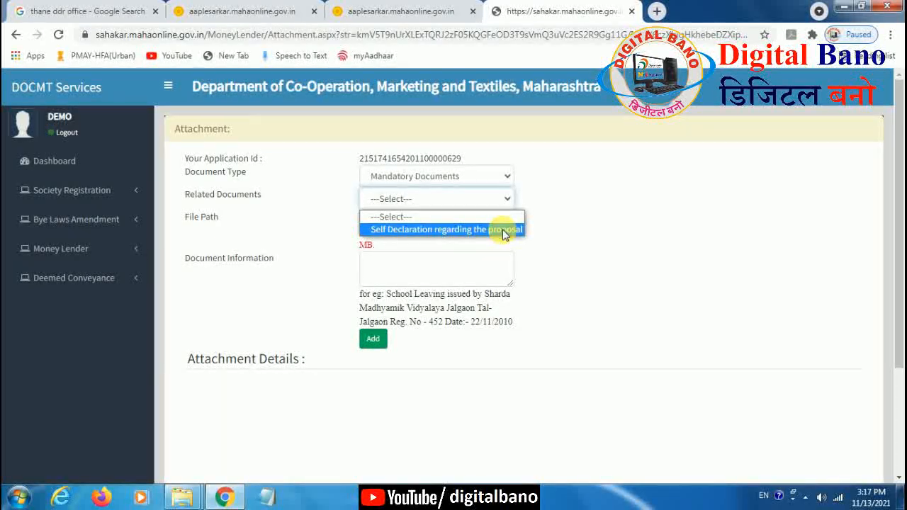
pyautogui.click(504, 230)
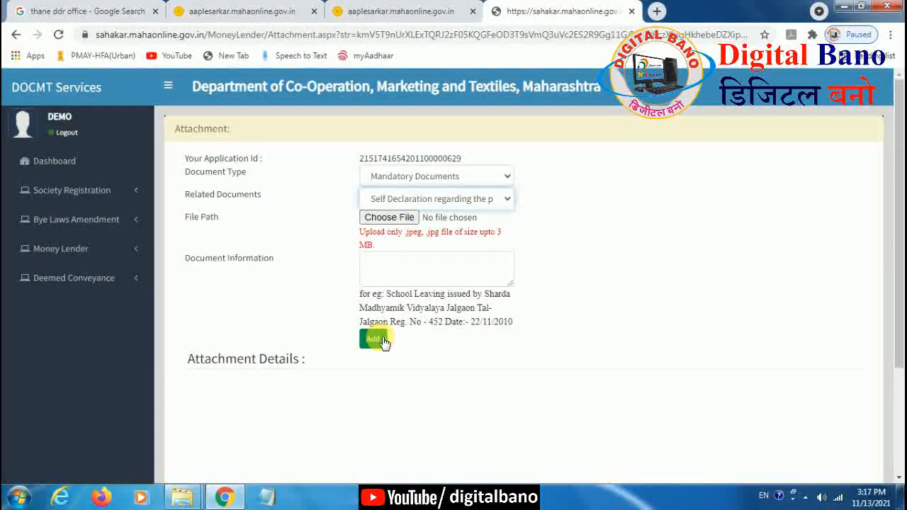
# Step: Review the attachment details, continue to the payment page and check the fee breakdown for the new licence
pyautogui.moveTo(898, 253); pyautogui.dragTo(899, 341)
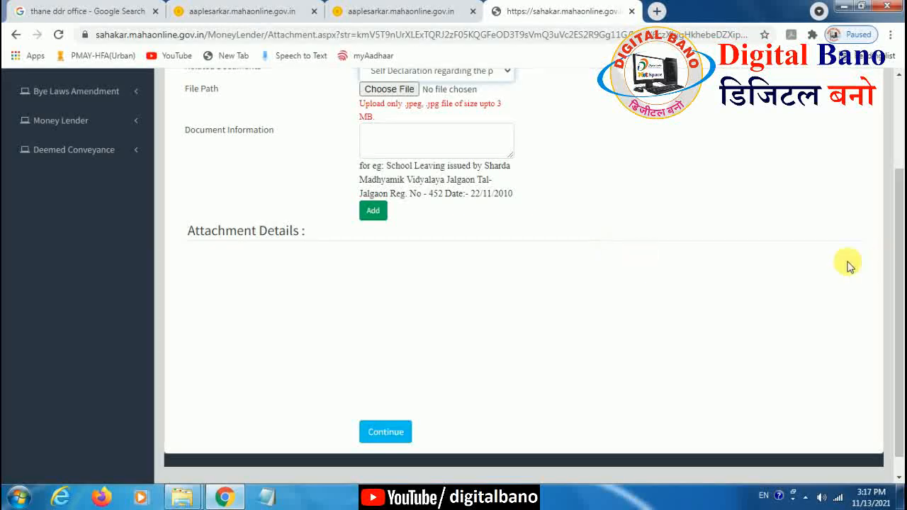
pyautogui.moveTo(899, 260); pyautogui.dragTo(897, 212)
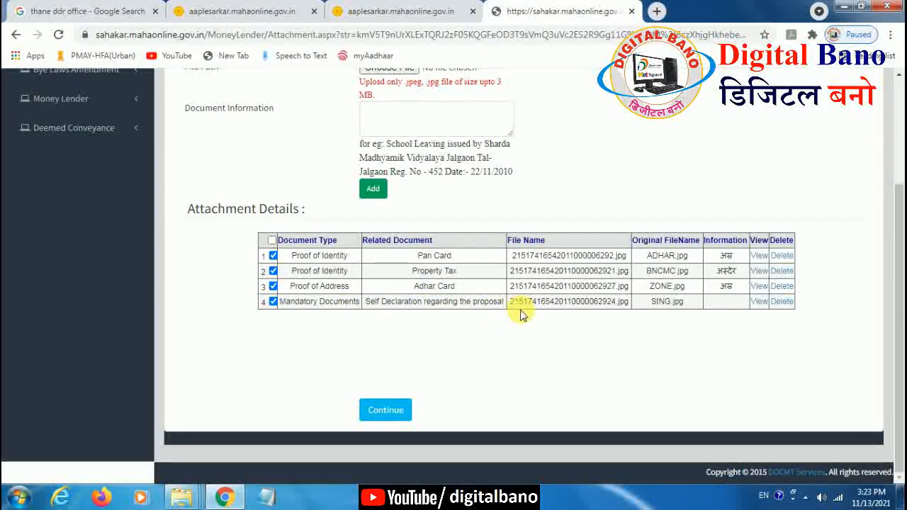
pyautogui.click(386, 408)
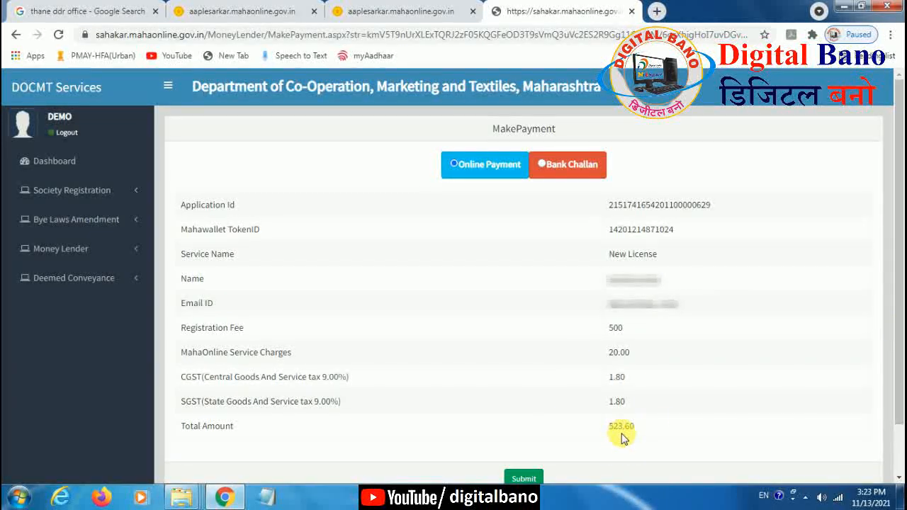
pyautogui.scroll(-1, 659, 319)
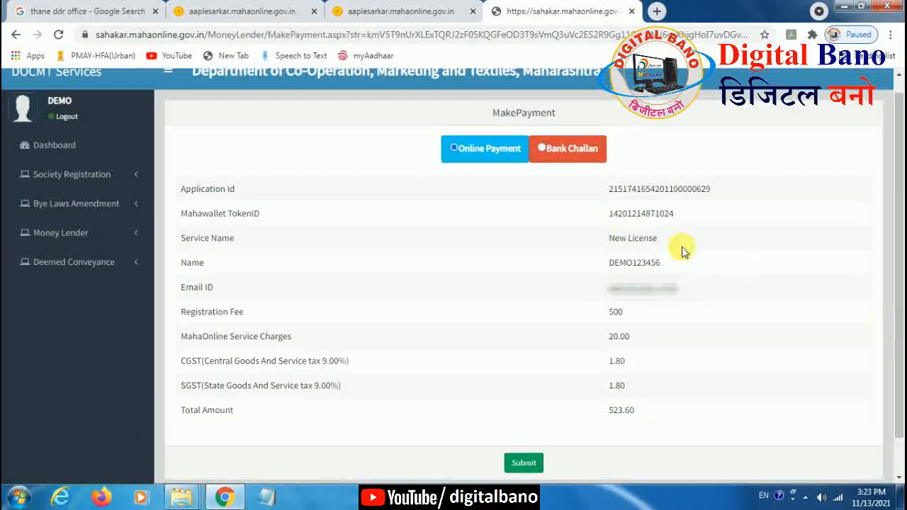